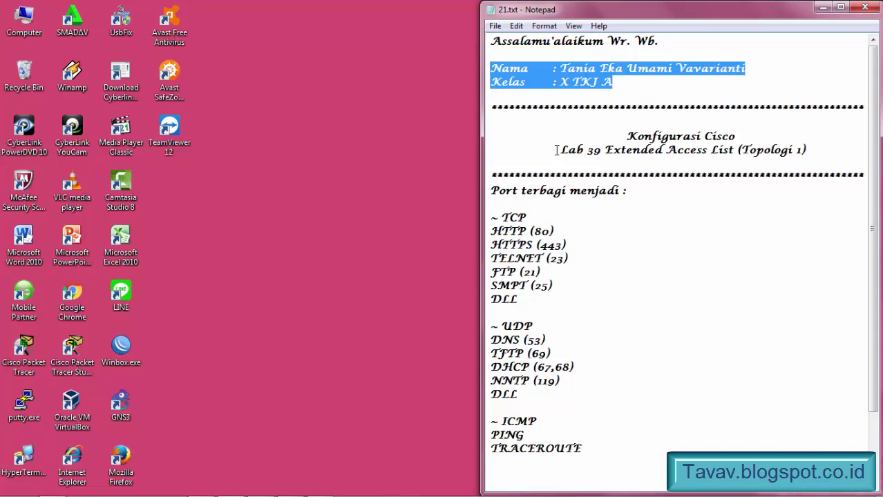
- Review the Lab 39 title and the TCP, UDP and ICMP port groups in the notes, and dismiss the color scheme dialog
drag(559, 150, 816, 158)
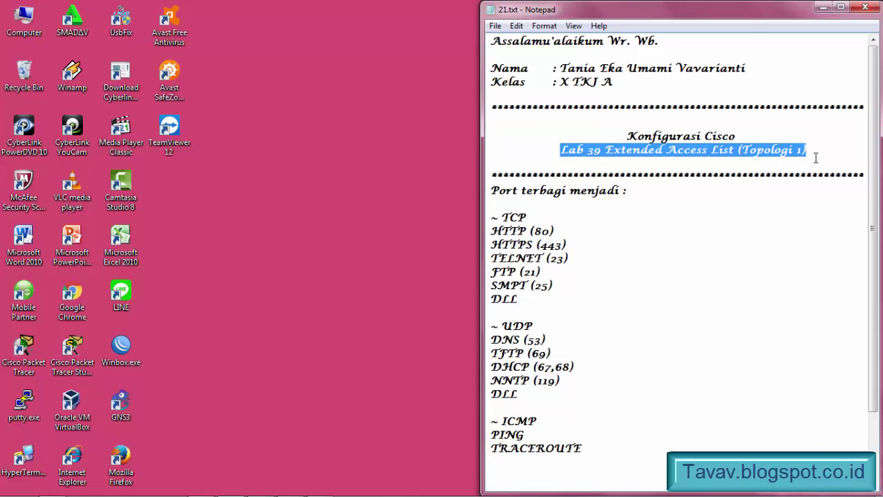
click(758, 246)
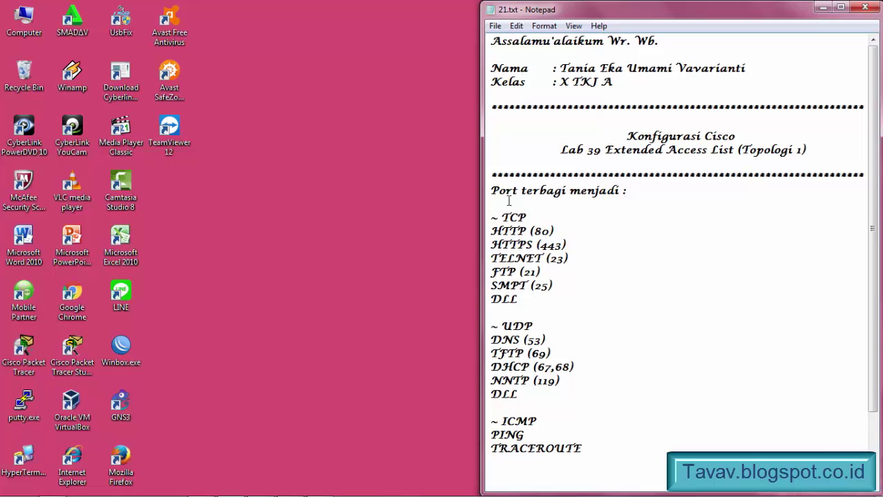
drag(520, 191, 489, 191)
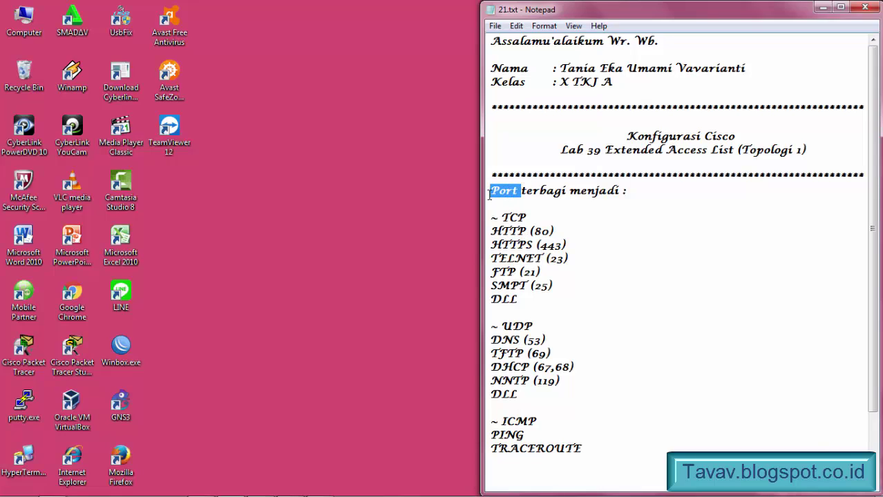
click(578, 229)
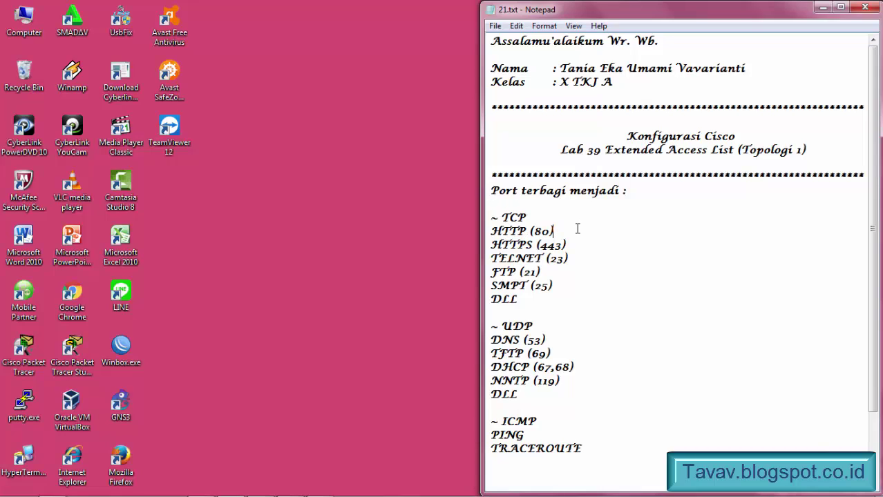
drag(551, 220, 490, 217)
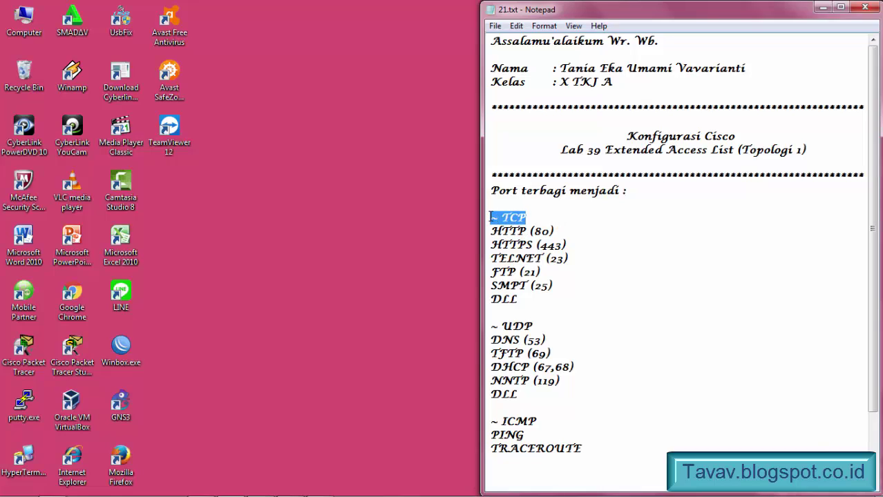
drag(543, 328, 492, 329)
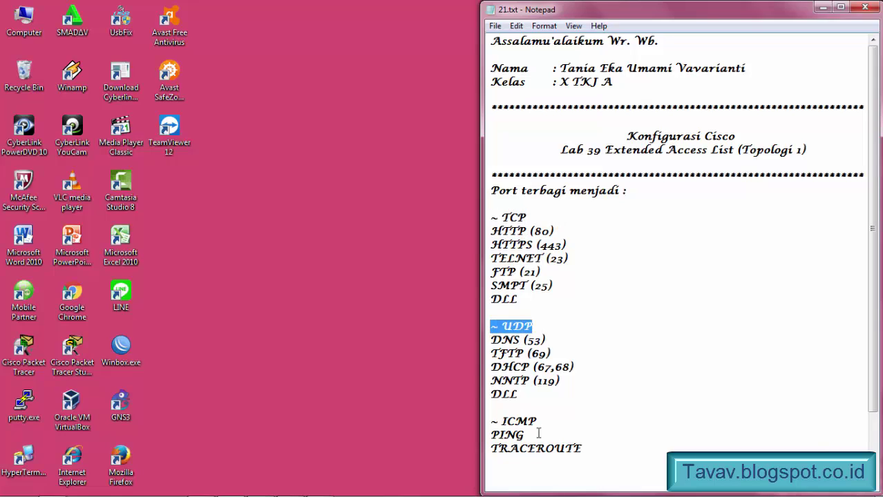
drag(544, 421, 492, 424)
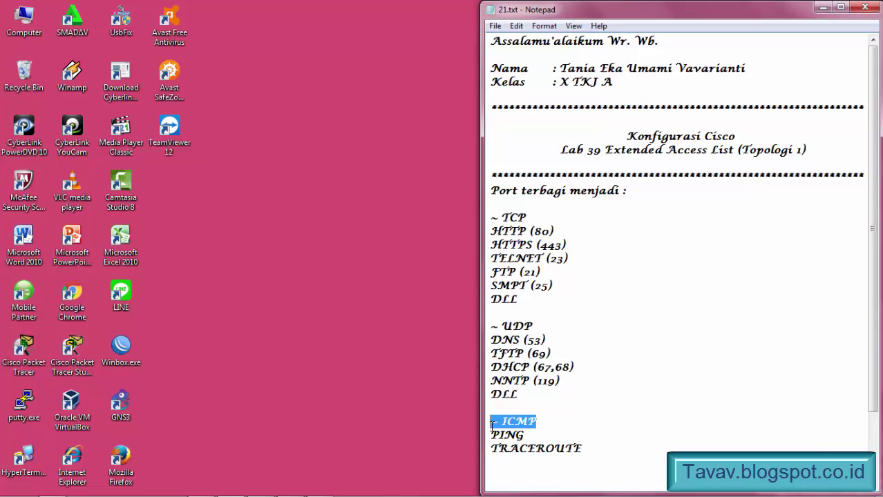
click(555, 446)
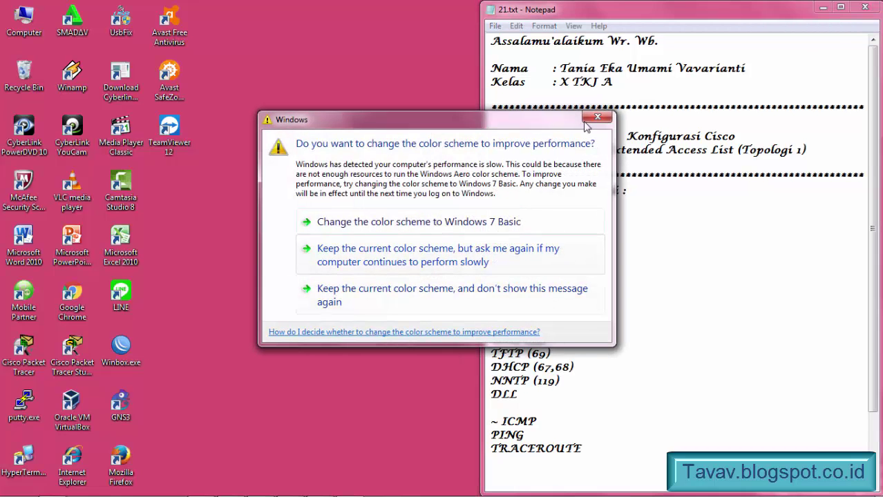
click(591, 118)
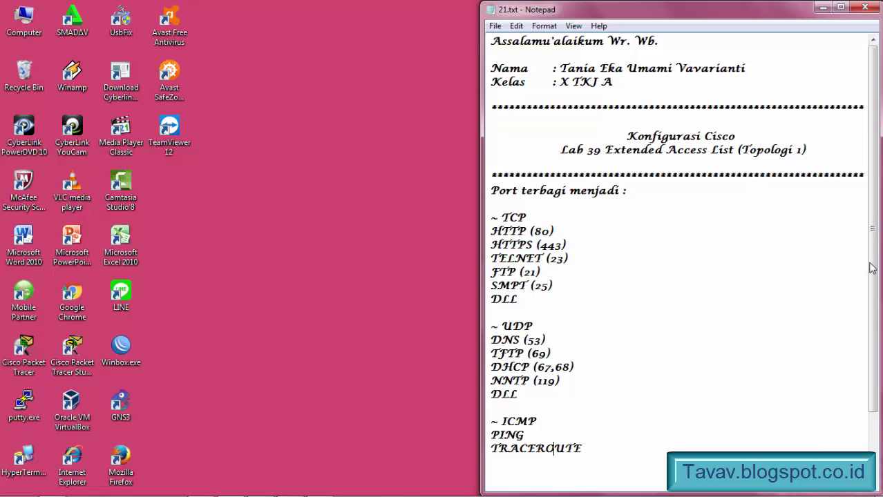
- Review the eq, neq, lt and gt definitions in the Operators section of the notes, and return to the beginning
scroll(874, 275, down, 2)
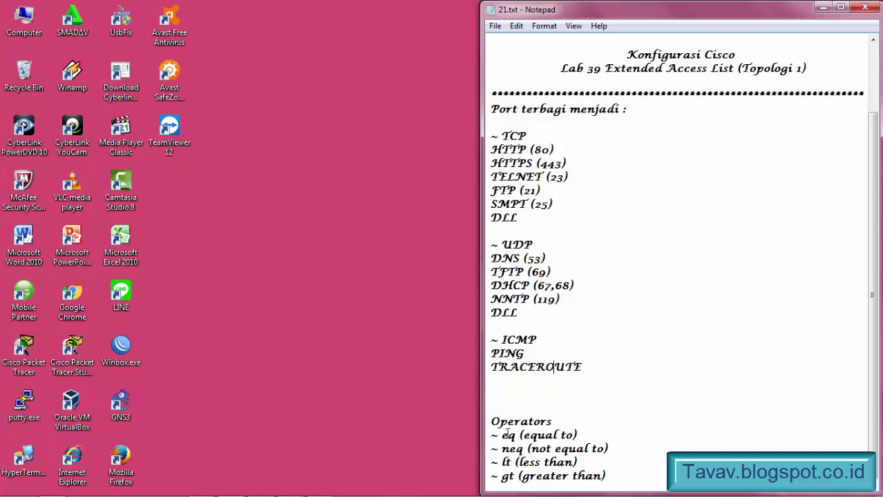
drag(617, 479, 487, 435)
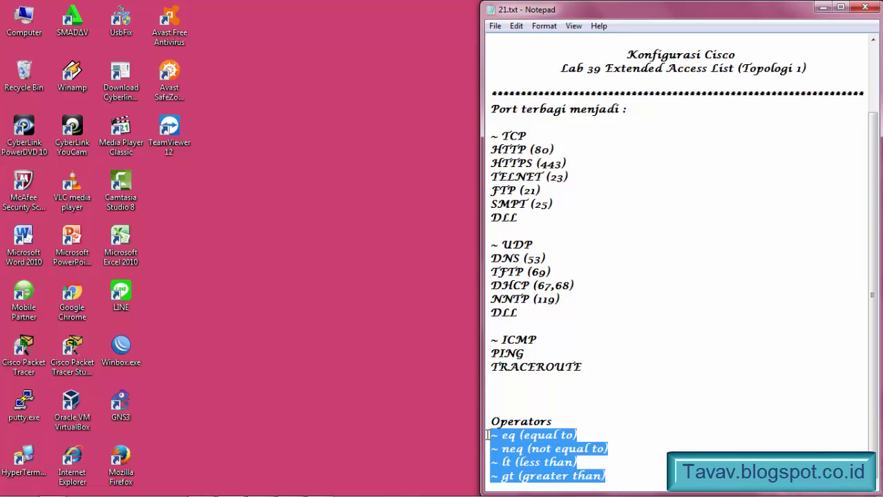
click(578, 451)
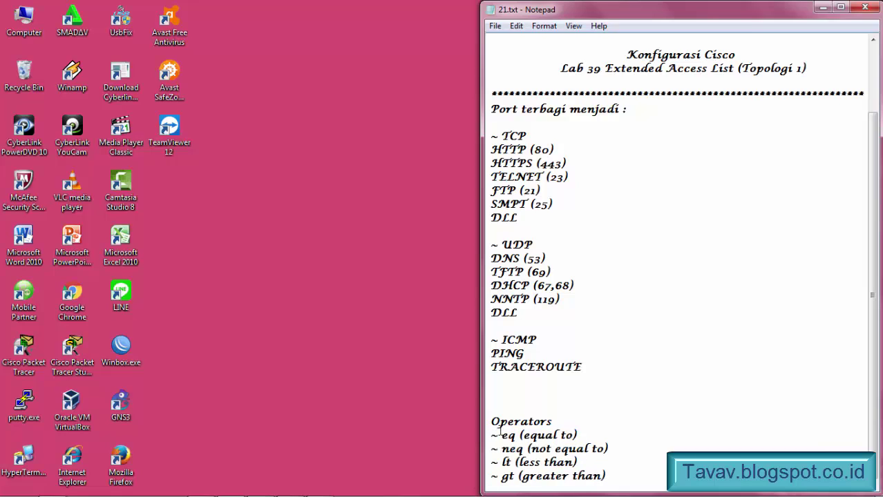
drag(517, 435, 572, 437)
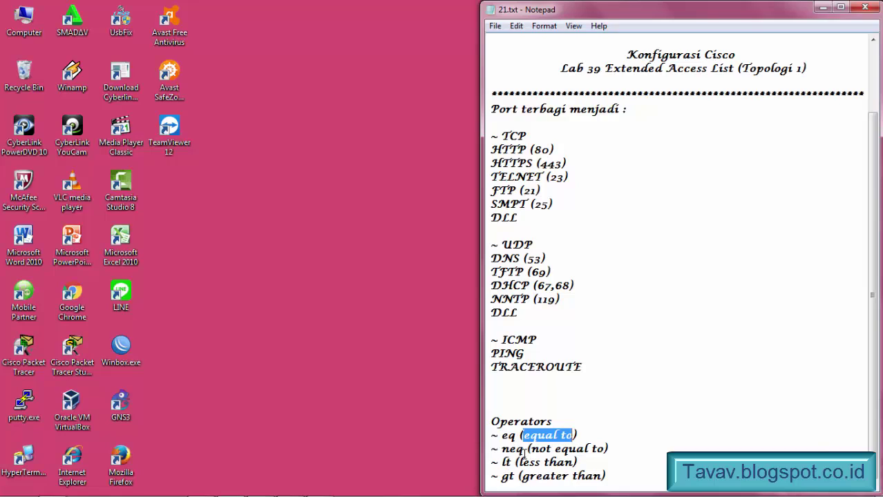
drag(526, 449, 502, 449)
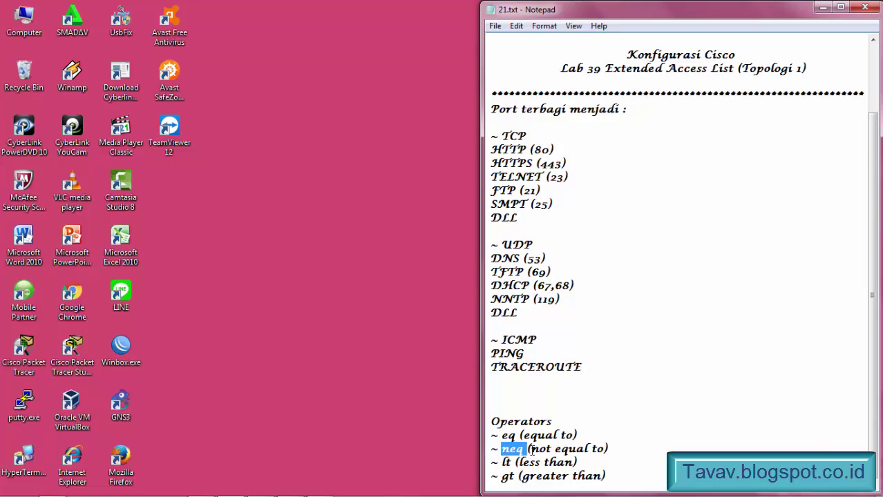
drag(530, 449, 609, 449)
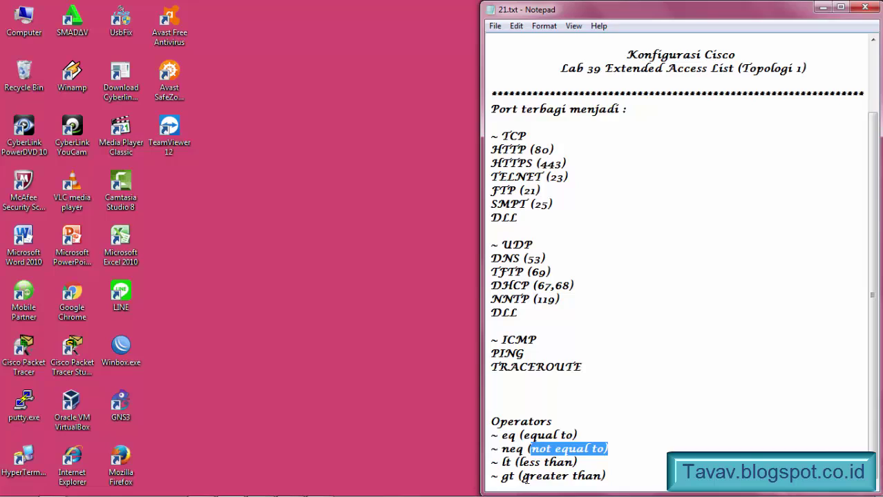
drag(497, 463, 576, 463)
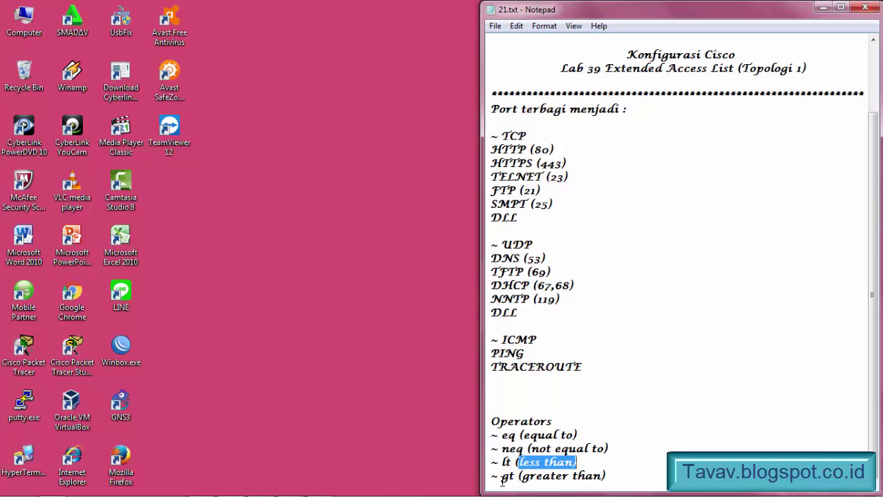
drag(501, 481, 610, 477)
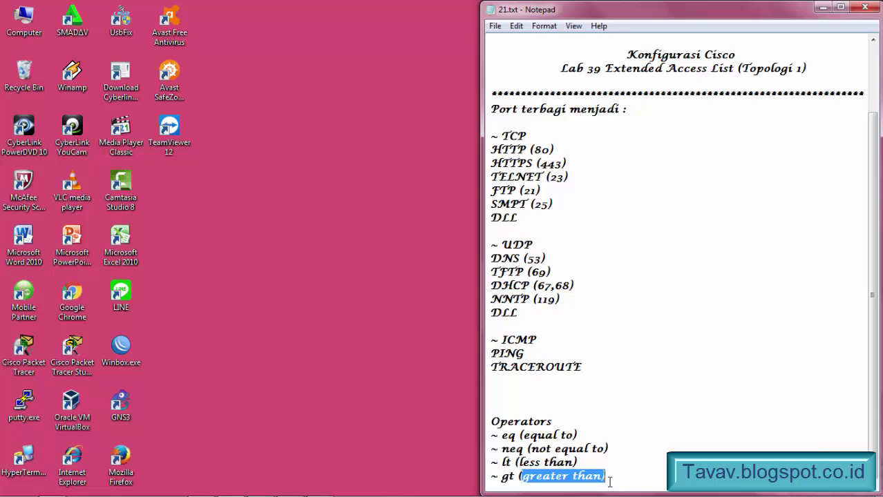
click(697, 369)
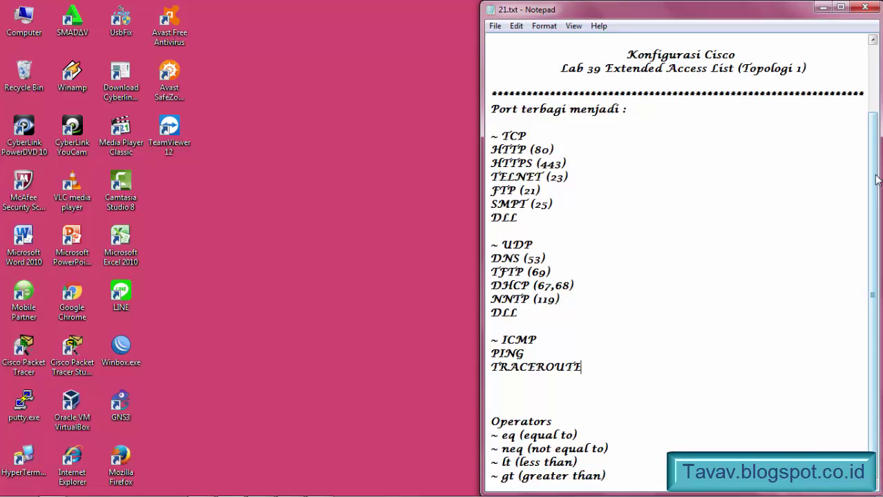
drag(877, 174, 876, 102)
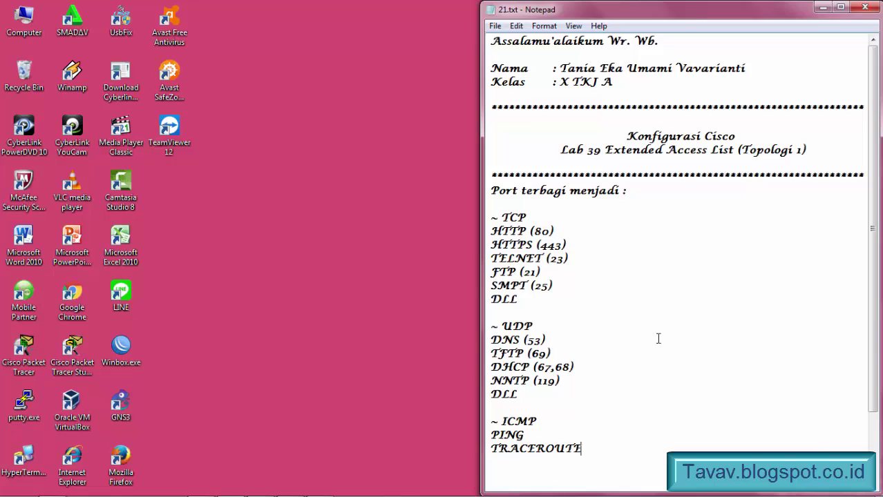
- Switch to Cisco Packet Tracer with the lanjut bro.pkt topology
key(alt+Tab)
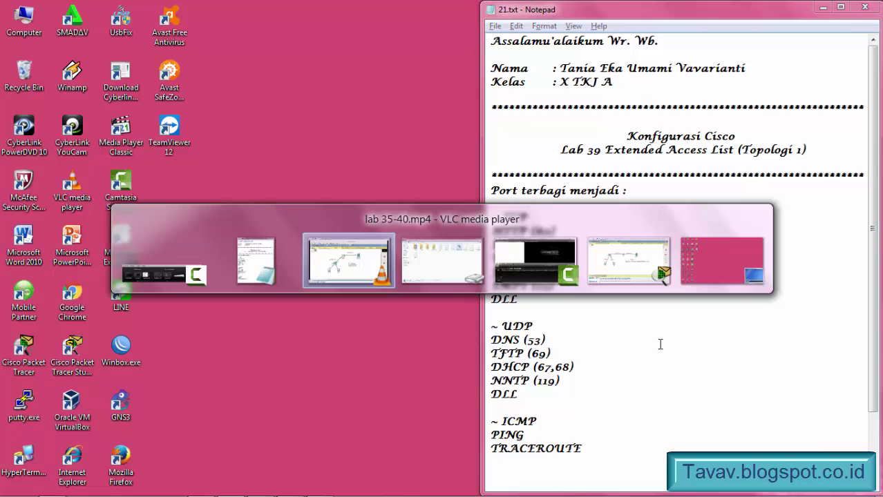
key(alt+Tab)
key(alt+Tab)
key(alt+Tab)
key(alt+Tab)
key(alt+Tab)
key(alt+Tab)
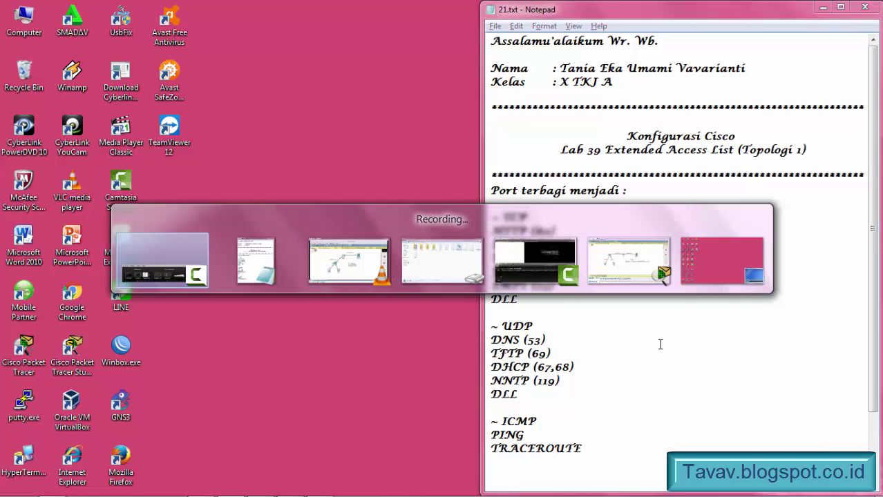
key(alt+Tab)
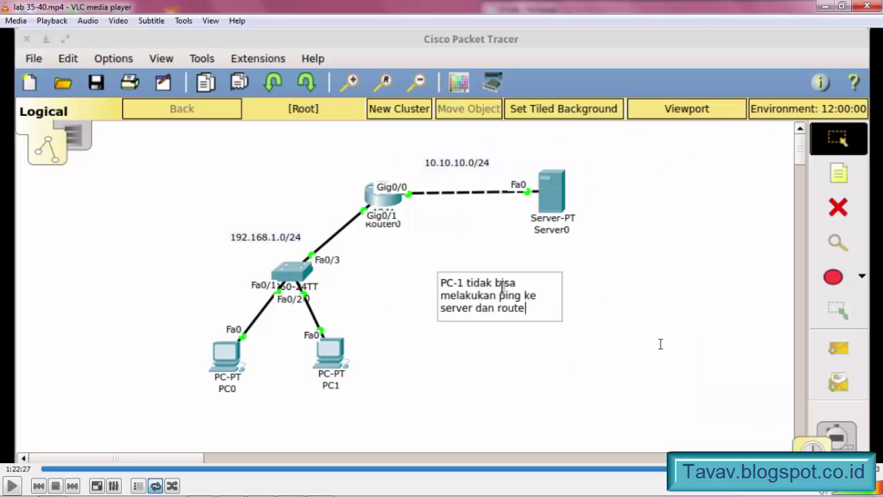
key(alt+Tab)
key(alt+Tab)
key(alt+Tab)
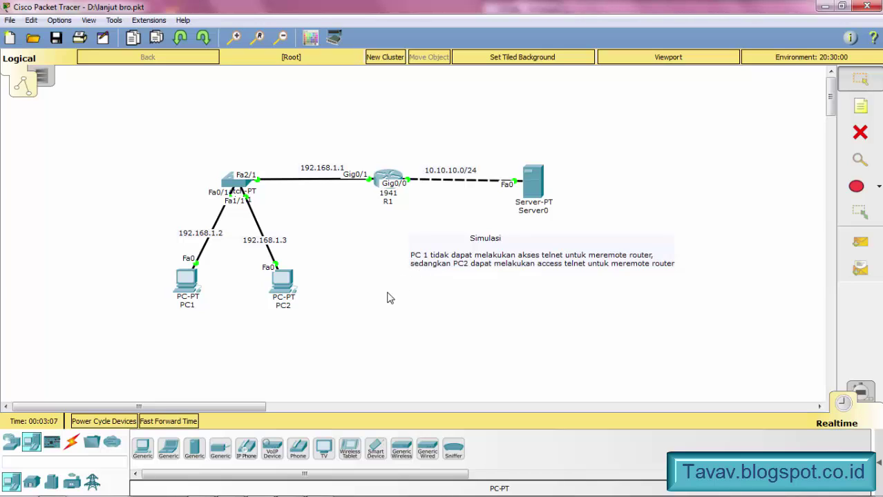
- Replace the simulation note's text after "PC 1 tidak dapat melakukan" with "ping ke router dan server, sedangkan PC 2 dapat melakukan ping ke server dan router"
click(476, 258)
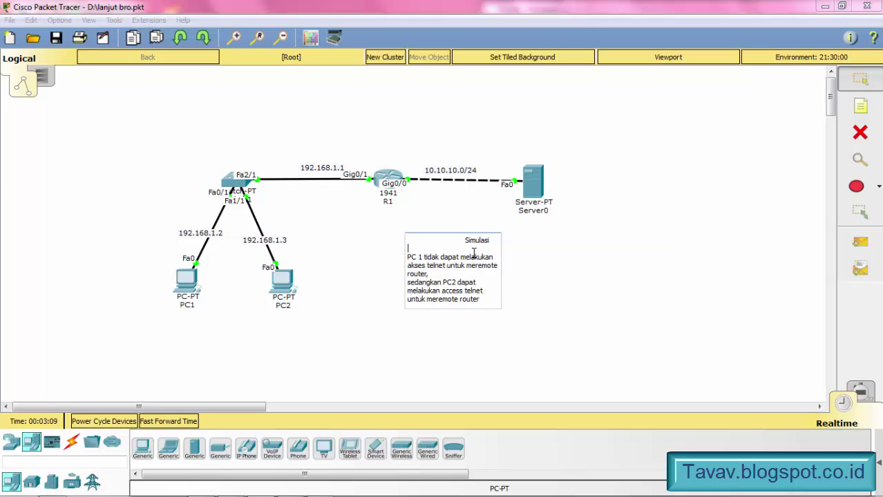
drag(494, 301, 408, 266)
key(BackSpace)
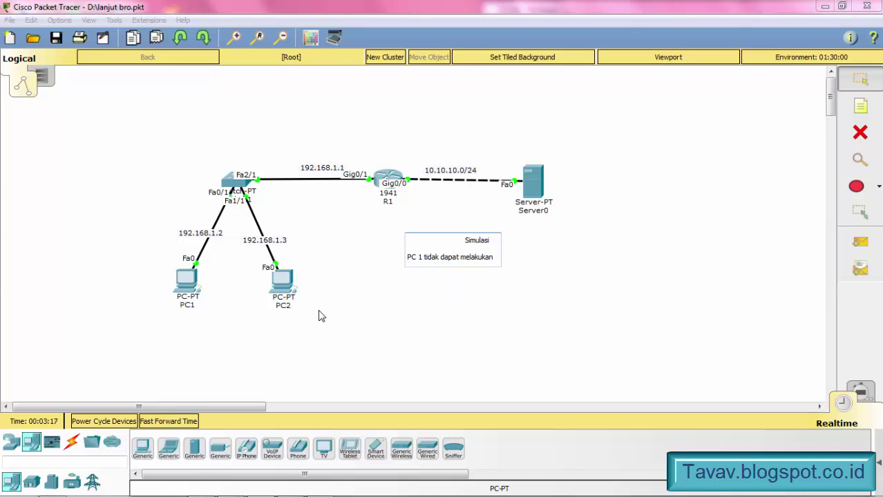
text(ping)
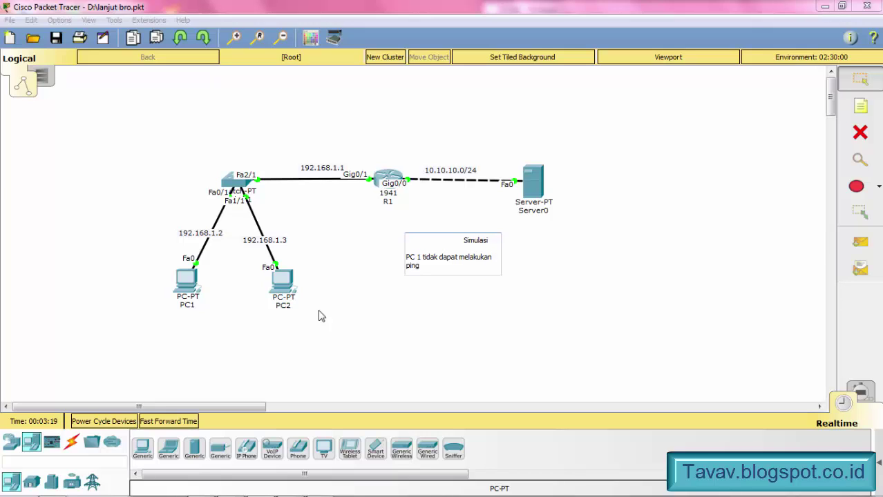
text( ke router dan server, se)
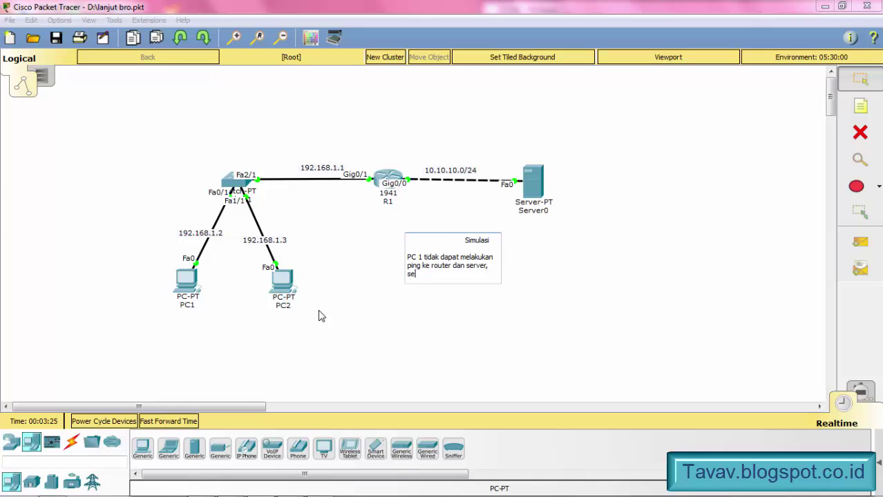
text(dangkan PC 2)
text( dapat mel)
text(akukan ping )
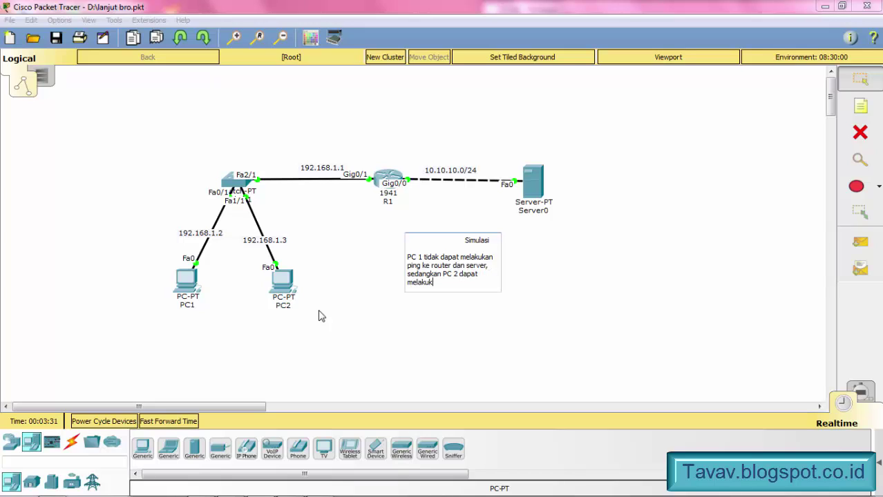
text(ke server dan)
text( router)
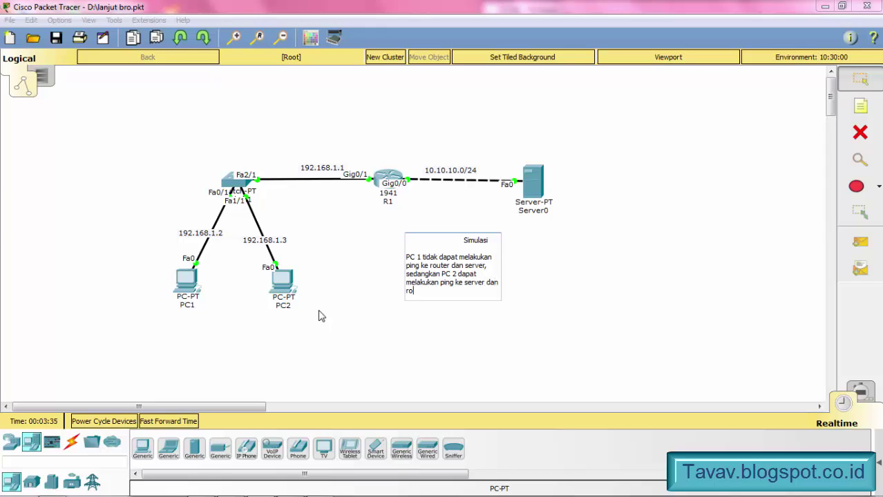
click(603, 289)
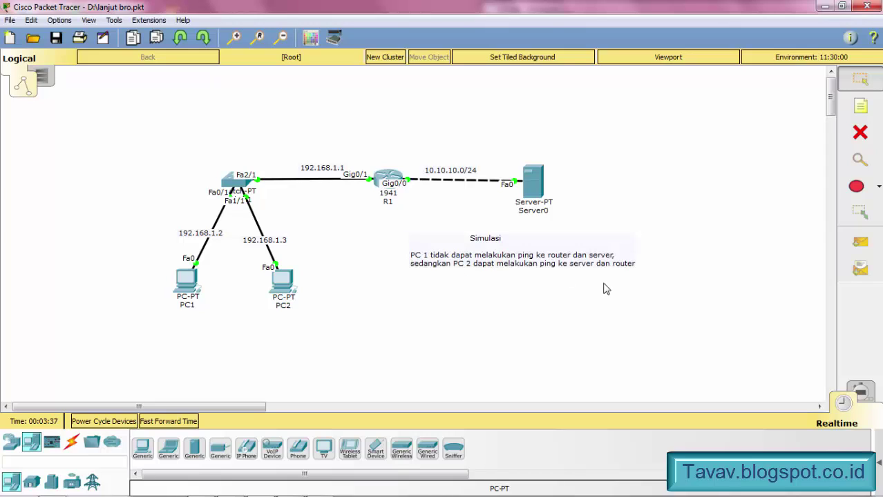
- Open router R1's command-line interface, enlarge its window and start the console session
click(388, 181)
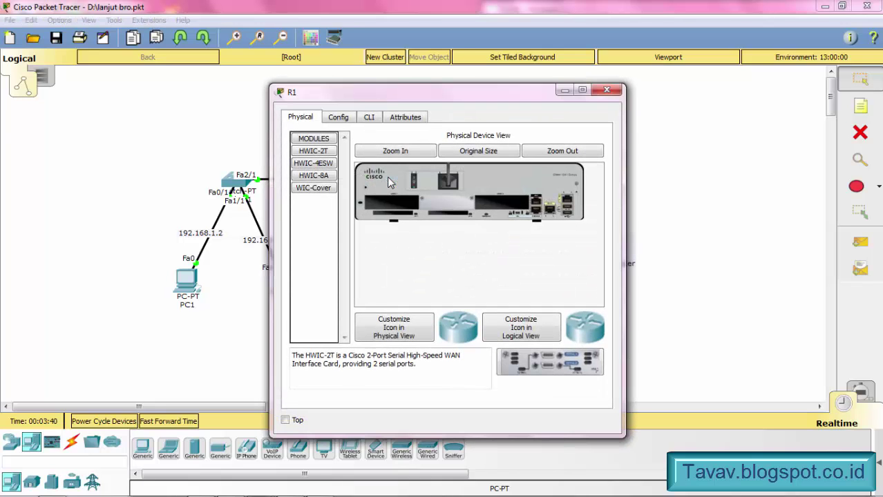
click(369, 116)
drag(367, 94, 253, 39)
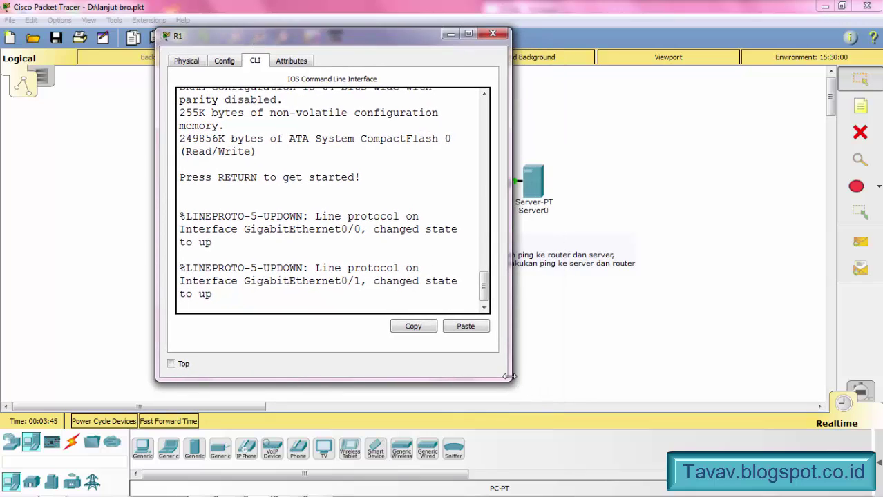
drag(510, 379, 734, 470)
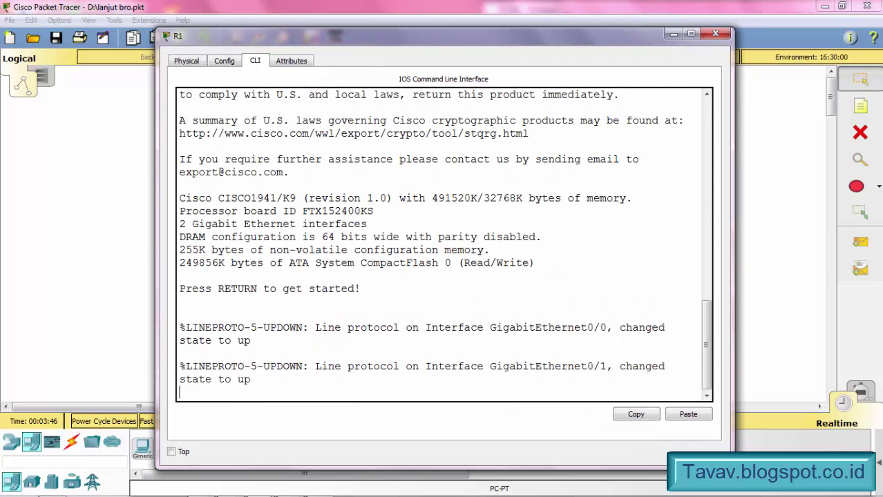
key(Return)
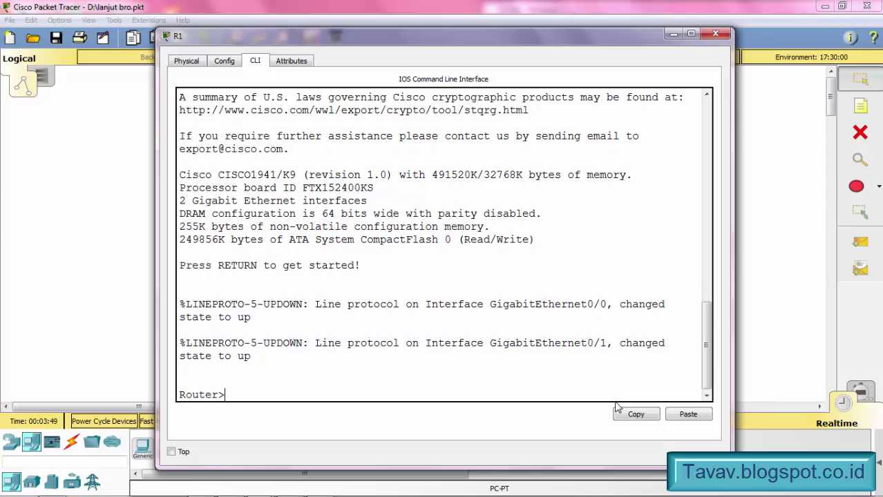
- Enter privileged EXEC mode on R1 and reload the router
text(en)
key(Return)
text(reload)
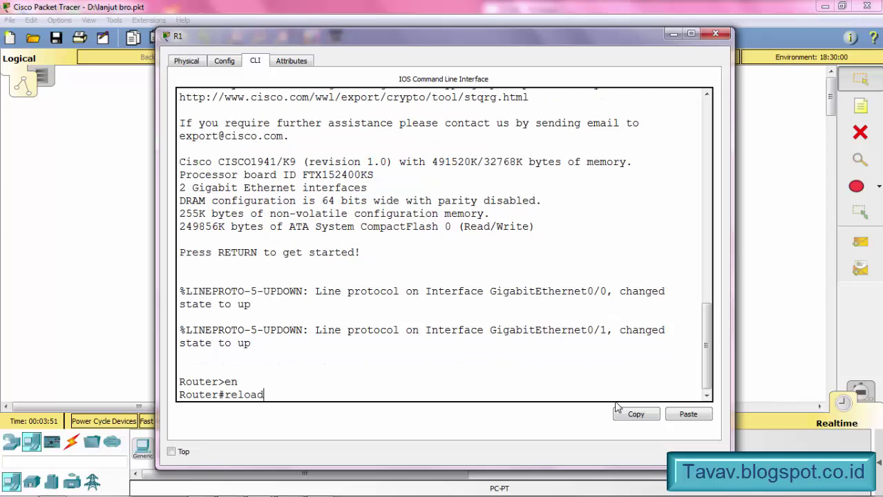
key(Return)
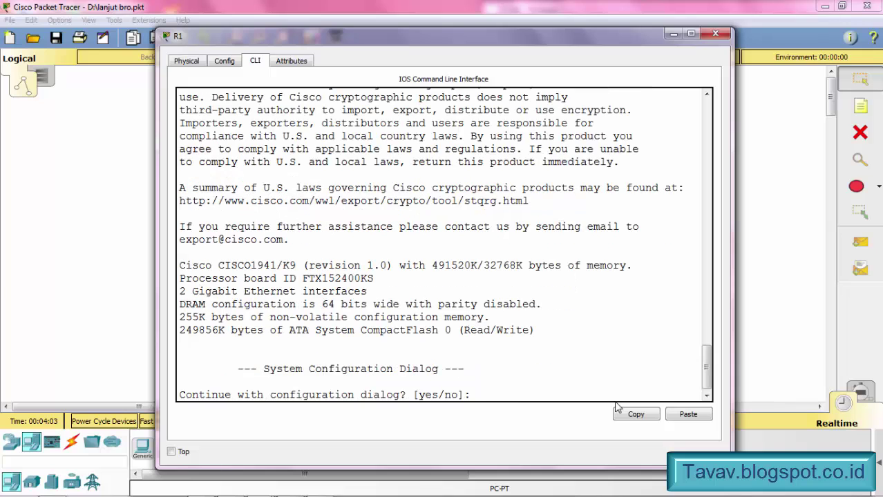
- Answer no to the initial configuration dialog and return to privileged EXEC mode
text(no)
key(Return)
key(Return)
text(en)
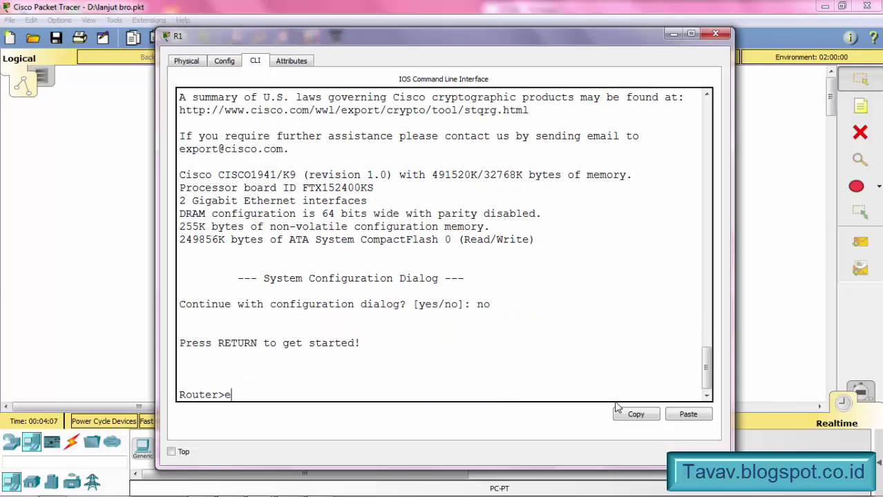
key(Return)
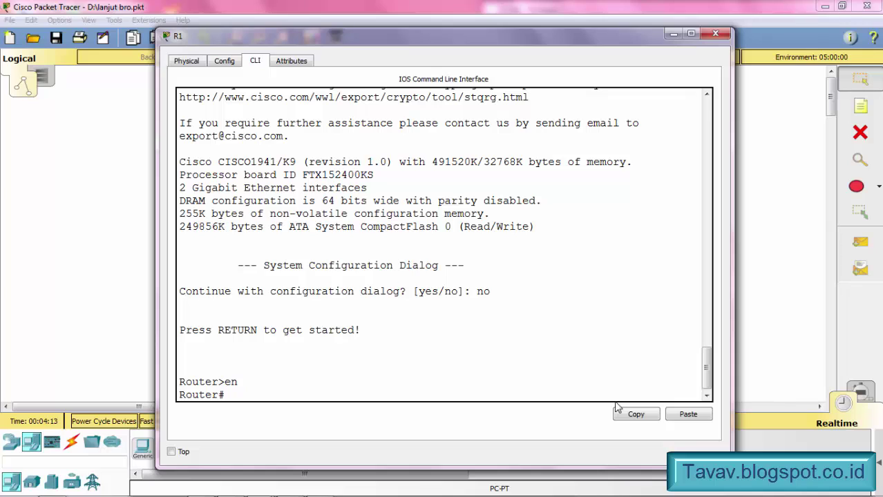
- List R1's flash directory and copy its ipconfig file into the running-config, keeping the default destination filename
text(dir flash)
key(Return)
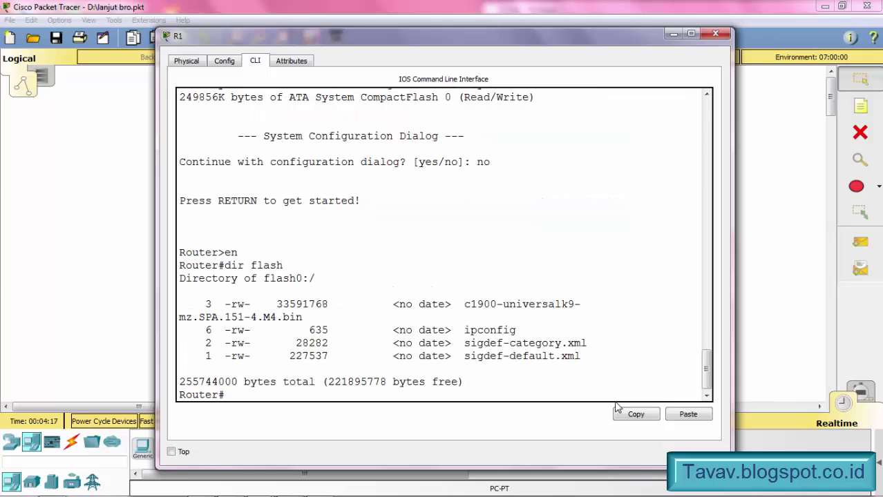
text(copy flas)
key(Tab)
text(runn)
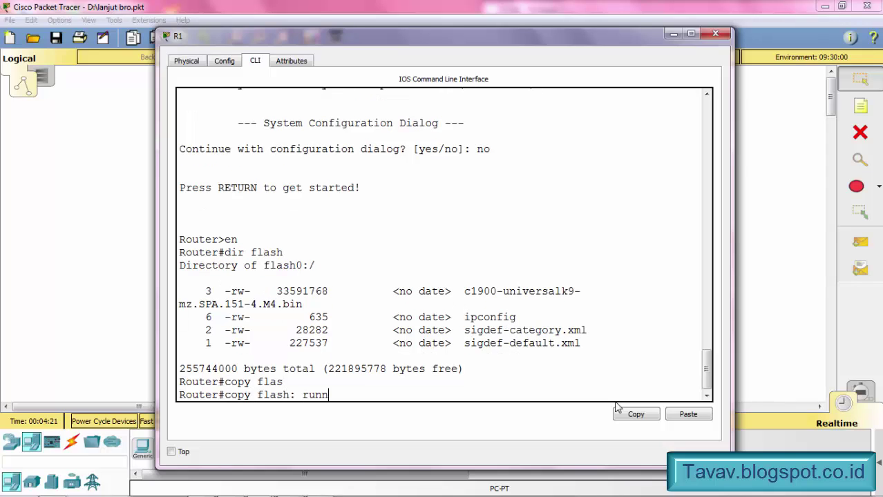
key(Tab)
key(Return)
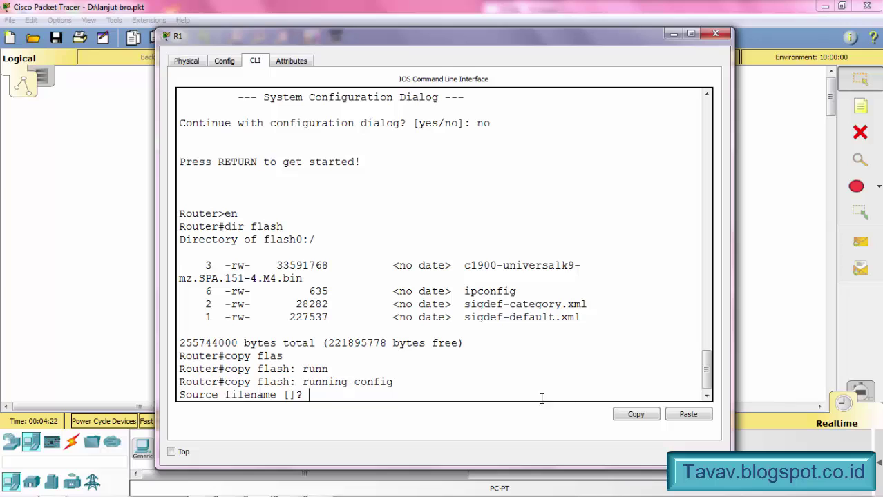
drag(539, 292, 275, 291)
click(322, 394)
text(ipconfig)
key(Return)
key(Return)
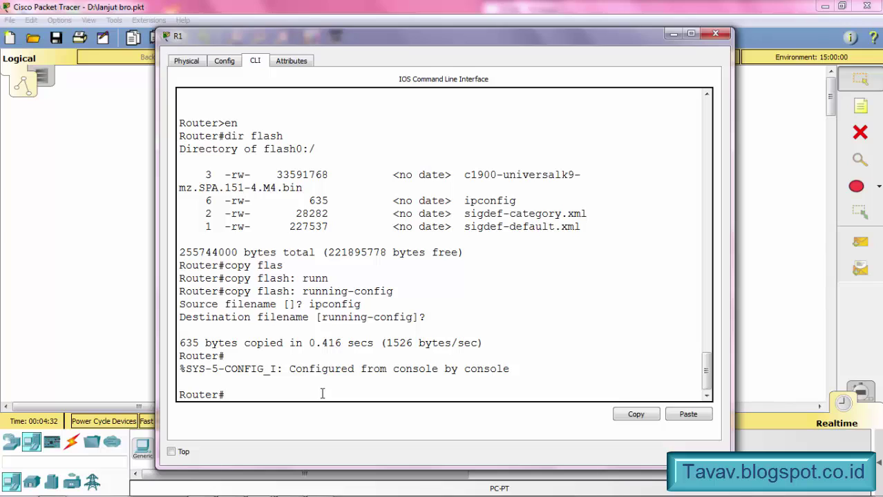
- Show R1's brief IP interface summary and compare the Gigabit interfaces' addresses and status with the topology
text(sh ip int br)
key(Return)
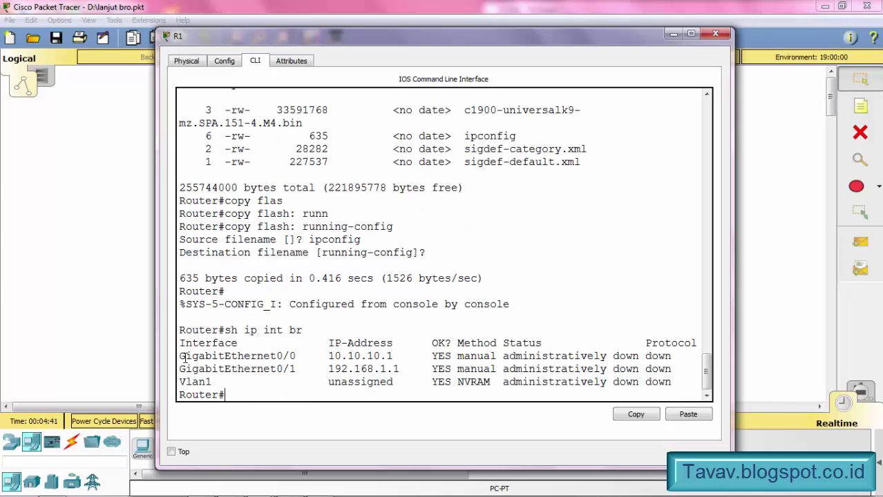
drag(180, 356, 717, 375)
click(690, 364)
drag(564, 31, 530, 259)
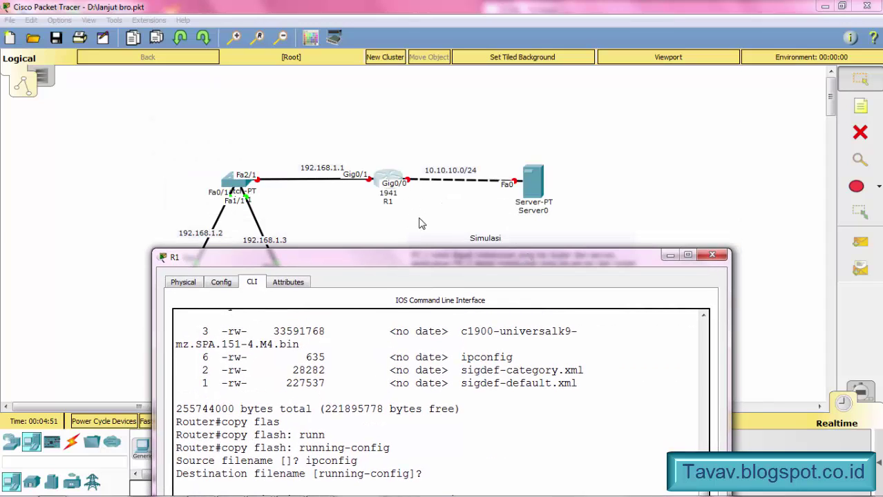
drag(487, 253, 437, 44)
scroll(653, 297, down, 3)
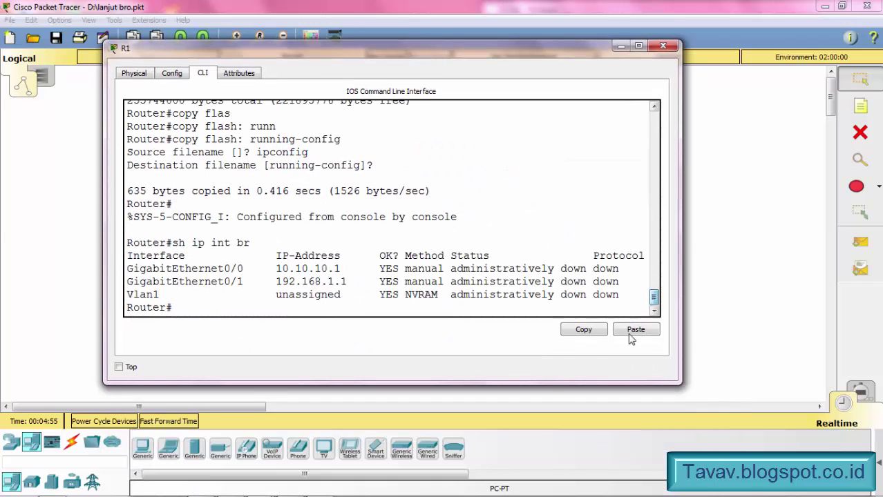
drag(549, 382, 549, 434)
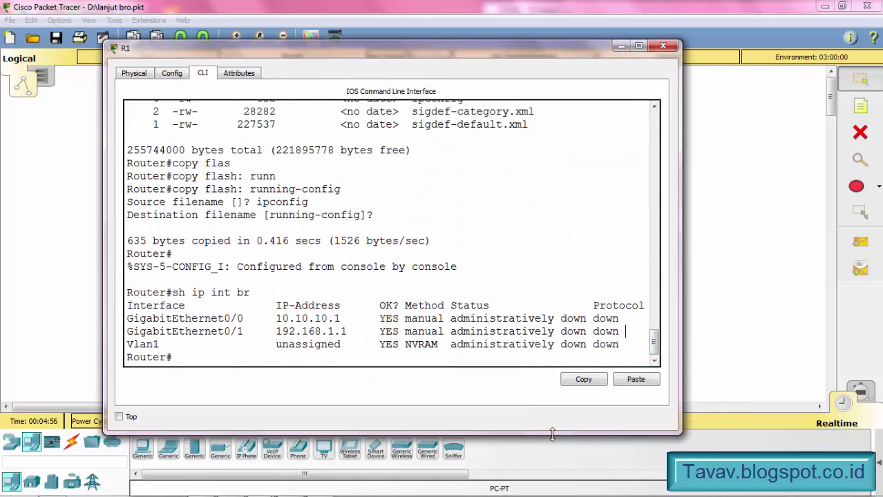
- Enter global configuration mode and enable interface g0/0 with no shutdown
text(conf t)
key(Return)
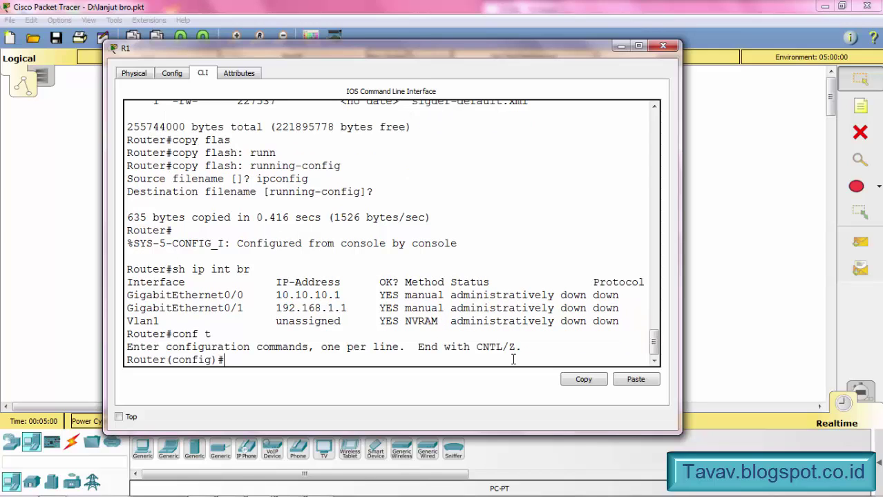
text(int g0/0)
key(Return)
text(n)
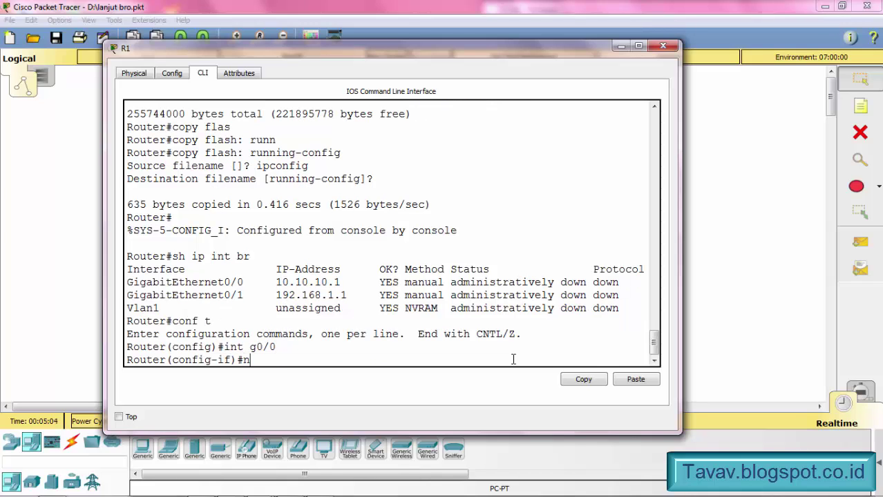
text(o sh)
key(Return)
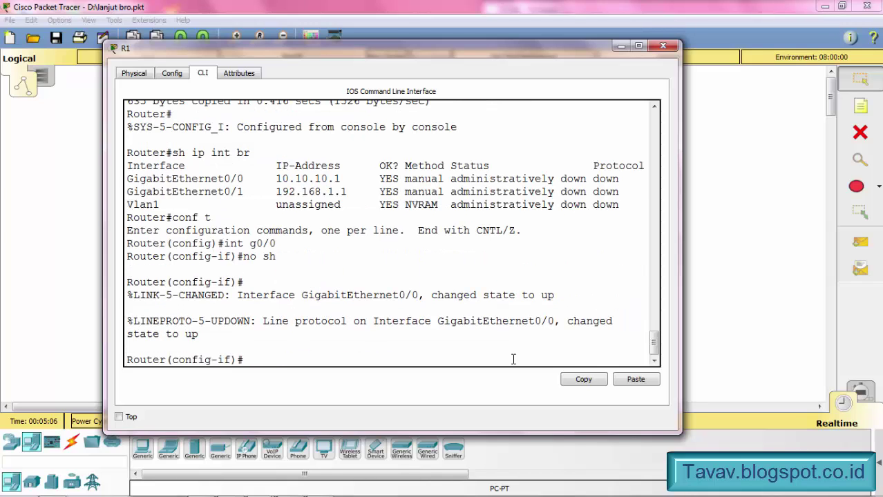
- Enable interface g0/1 with no shutdown and exit to global configuration mode
text(int g0/1)
key(Return)
text(n)
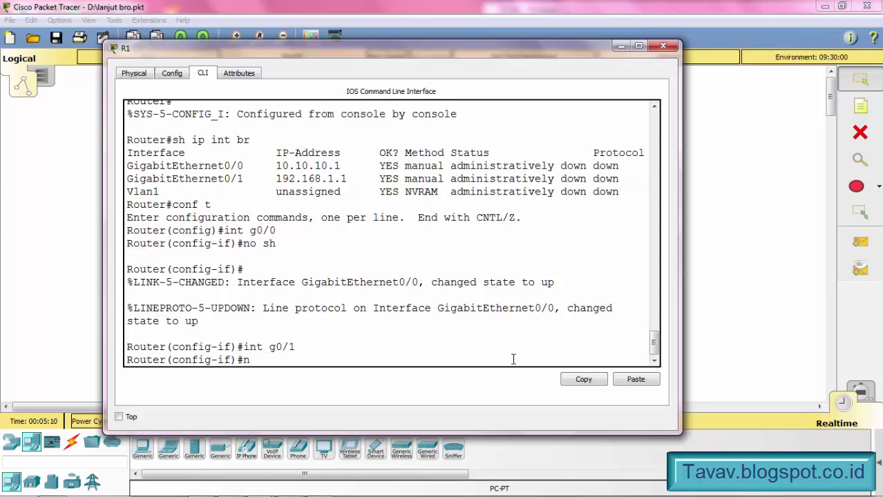
text(o sh)
key(Return)
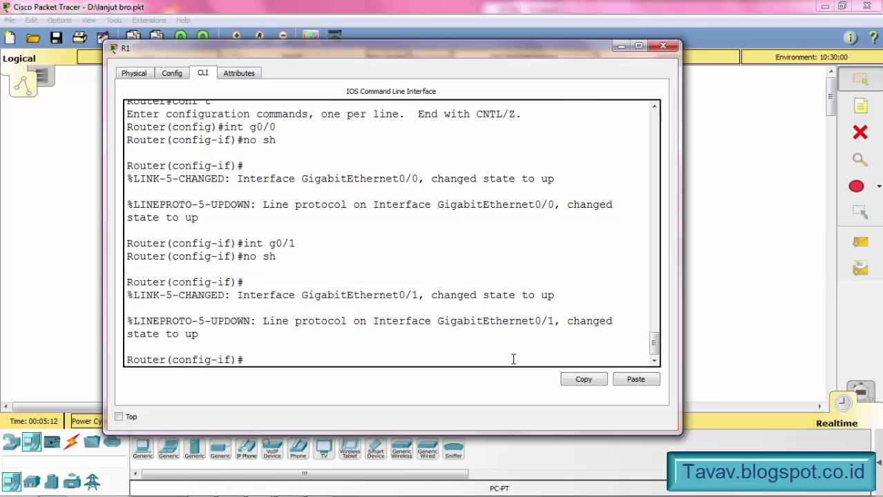
text(ex)
key(Return)
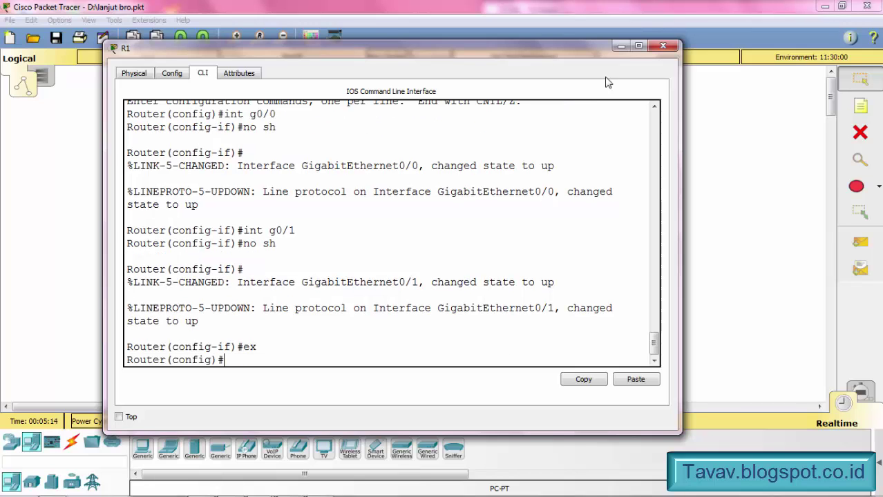
- Check the topology and add an access-list 100 rule on R1 denying icmp from host 192.168.1.2 to any
click(619, 47)
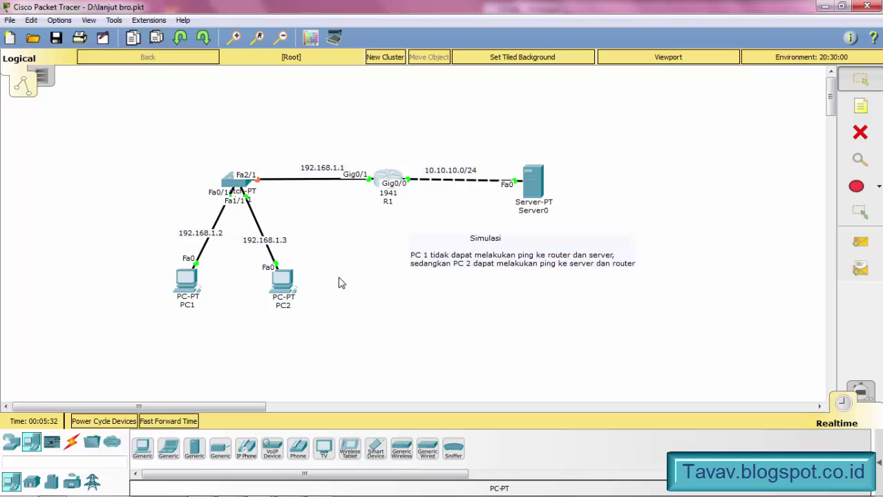
click(386, 180)
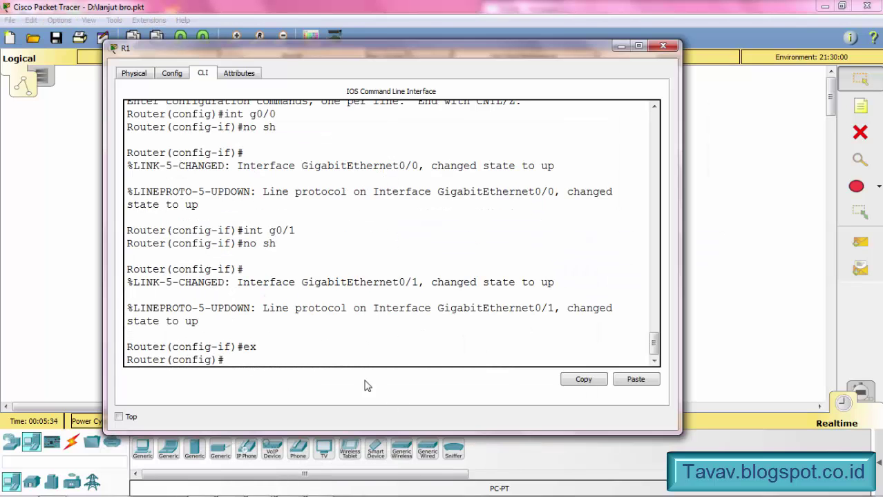
text(access)
key(Tab)
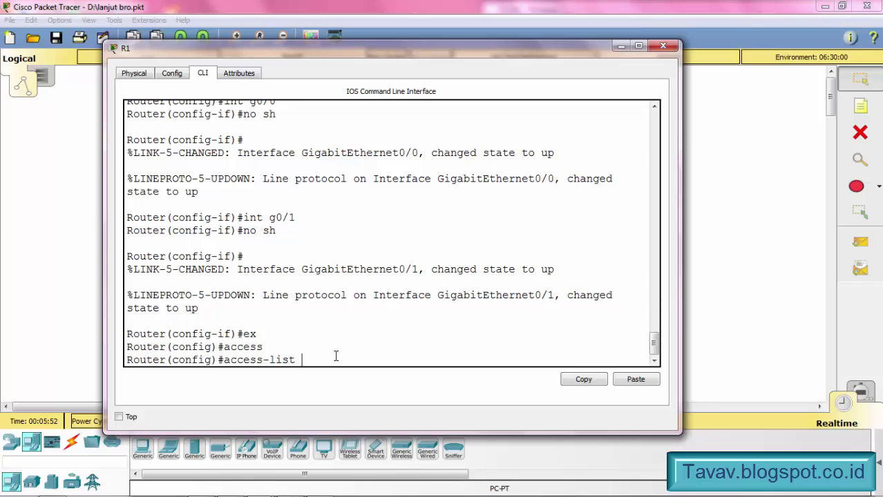
text(100 deny)
text(icmp)
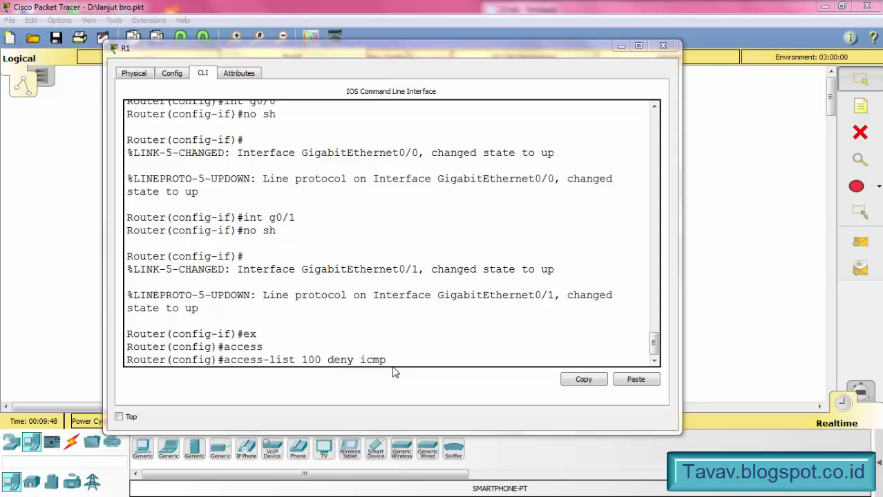
click(392, 359)
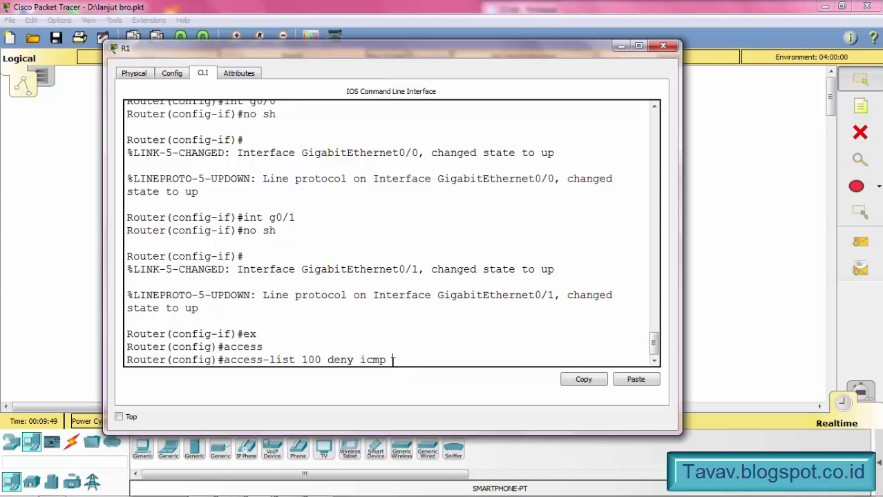
text(host 192.168)
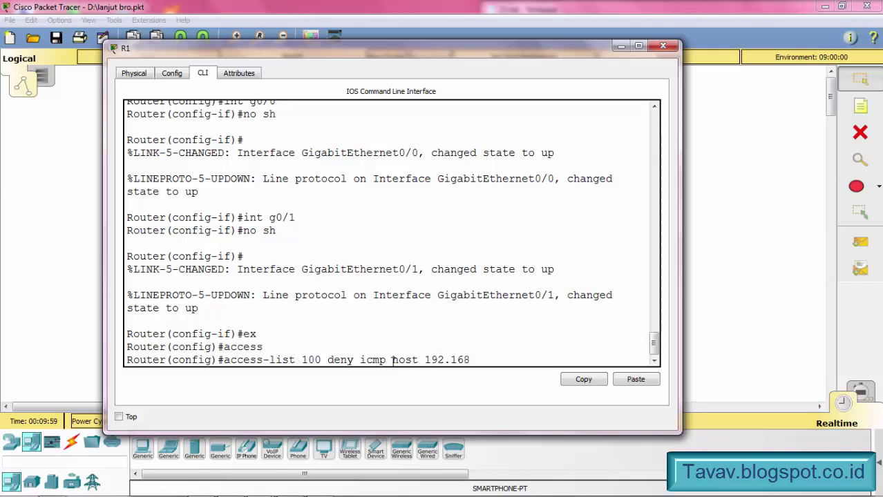
text(.1.2)
text(any)
key(Return)
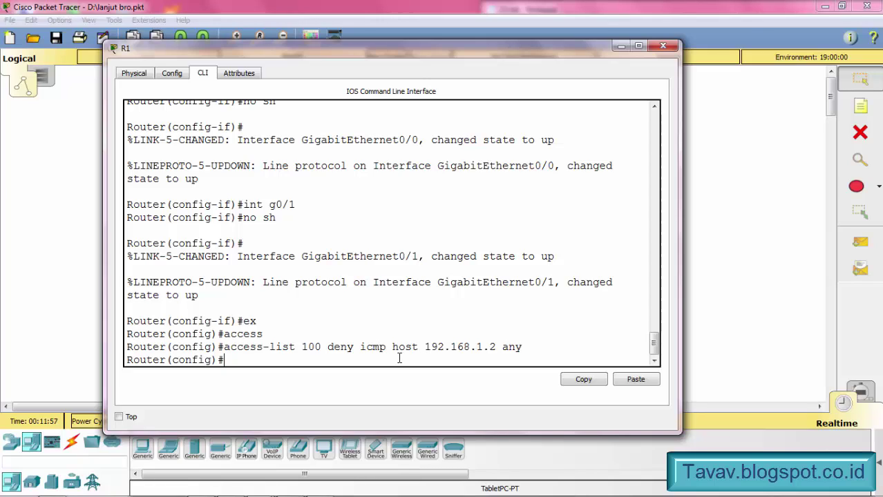
- Add an access-list 100 rule permitting ip from any to any
text(acce)
key(Tab)
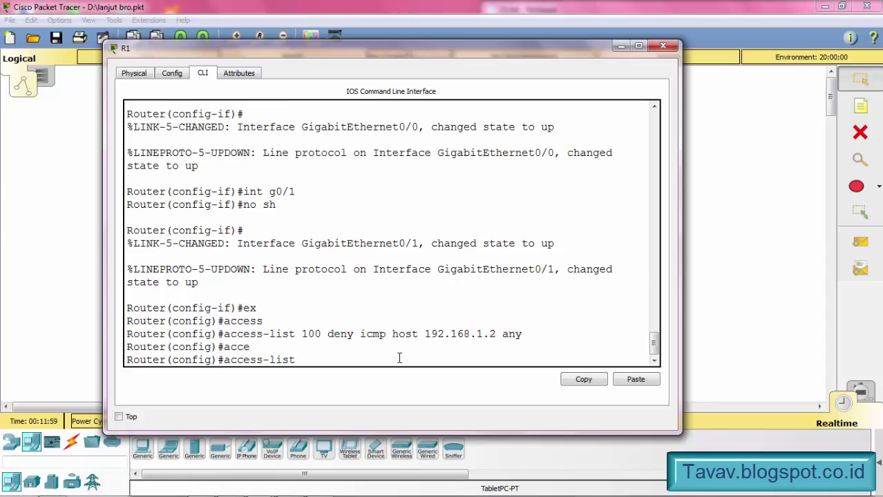
text(100 permit ip)
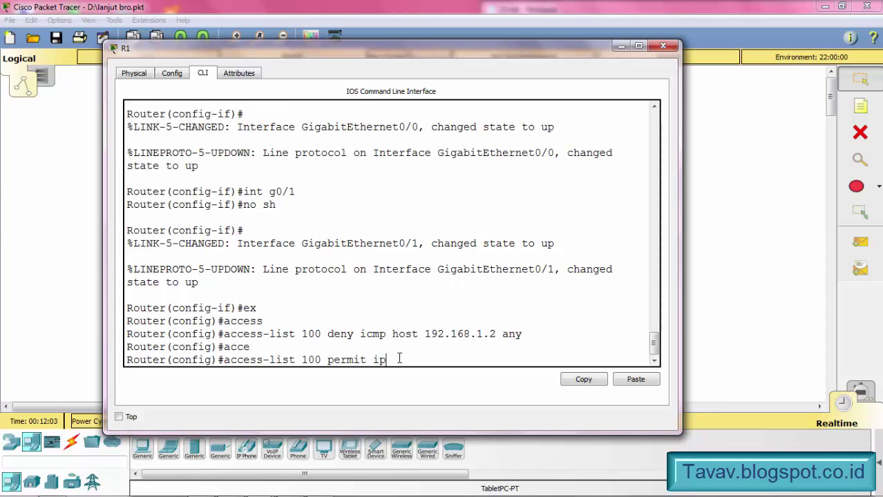
text( any any)
key(Return)
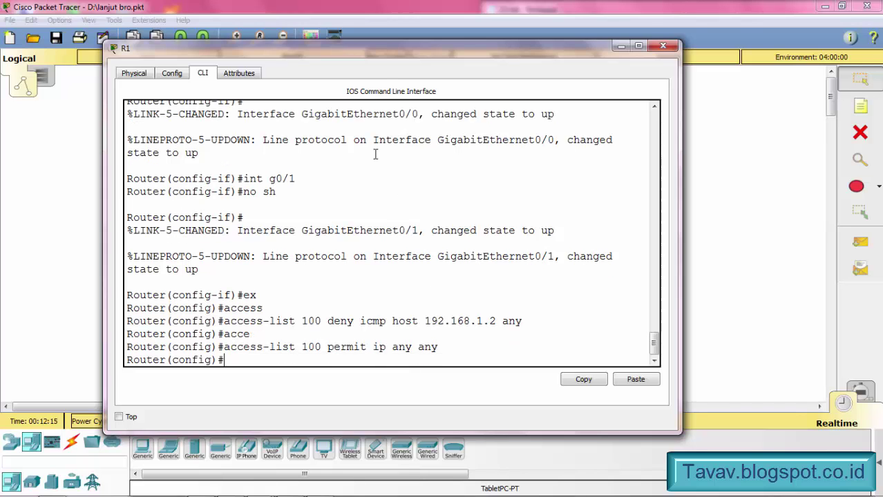
- Check the router's PC-side port in the topology and apply access group 100 inbound on interface g0/1
drag(382, 56, 582, 272)
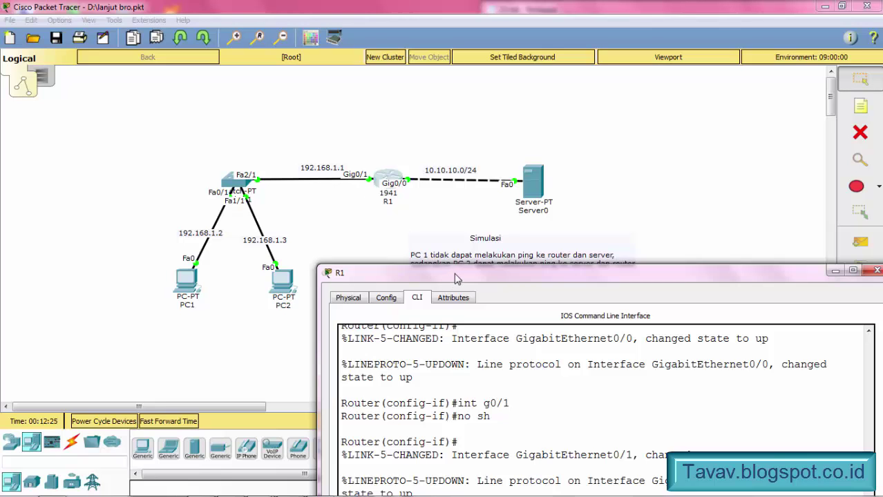
drag(456, 278, 269, 67)
text(i)
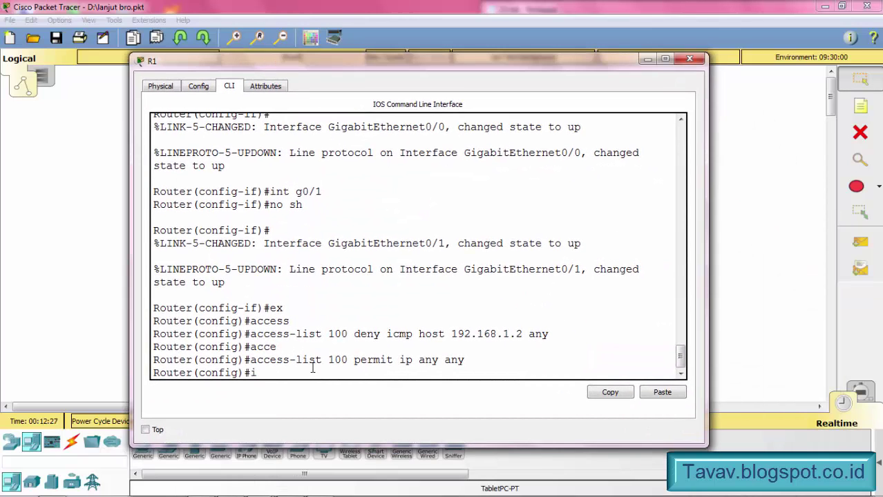
text(nt g0/1)
key(Return)
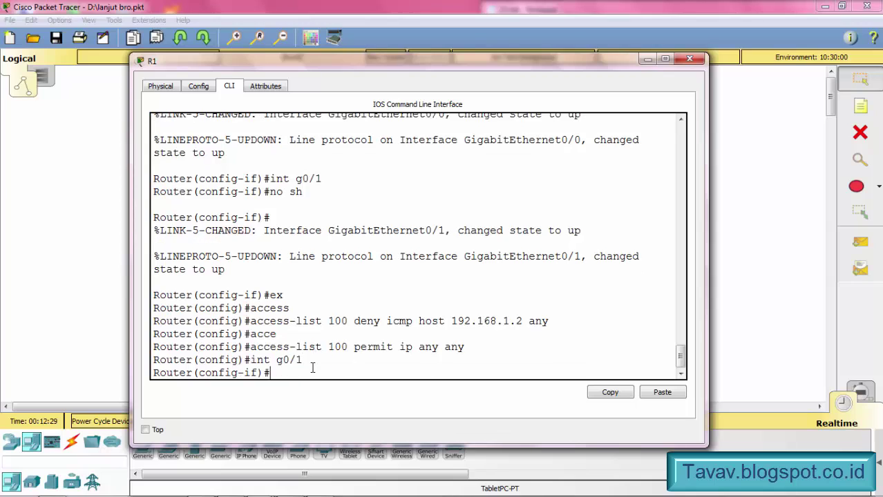
text(acc)
key(Return)
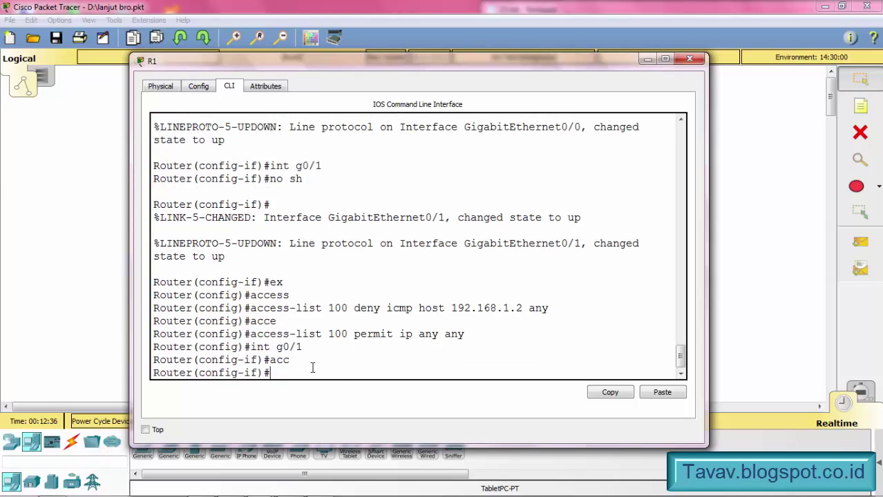
text(ipa)
text(acc)
key(Tab)
text(100)
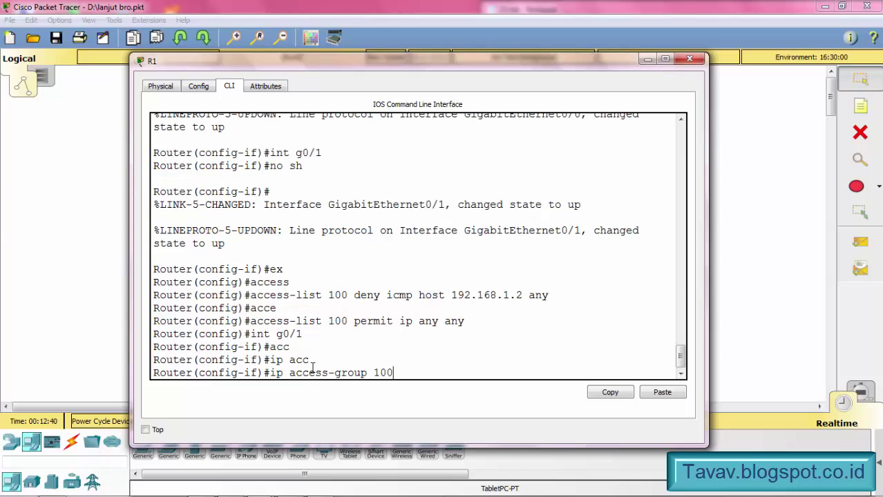
text( in)
key(Return)
- Exit interface g0/1 configuration and return R1 to global configuration mode
text(ex\)
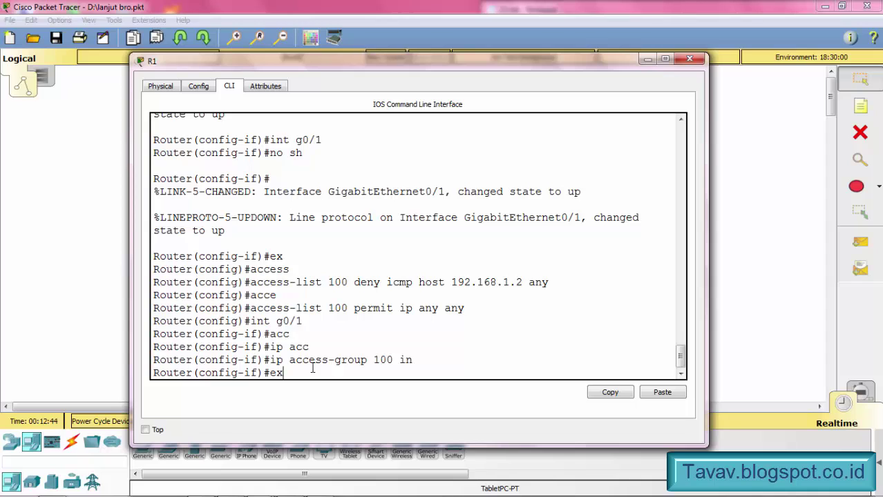
key(Return)
key(Up)
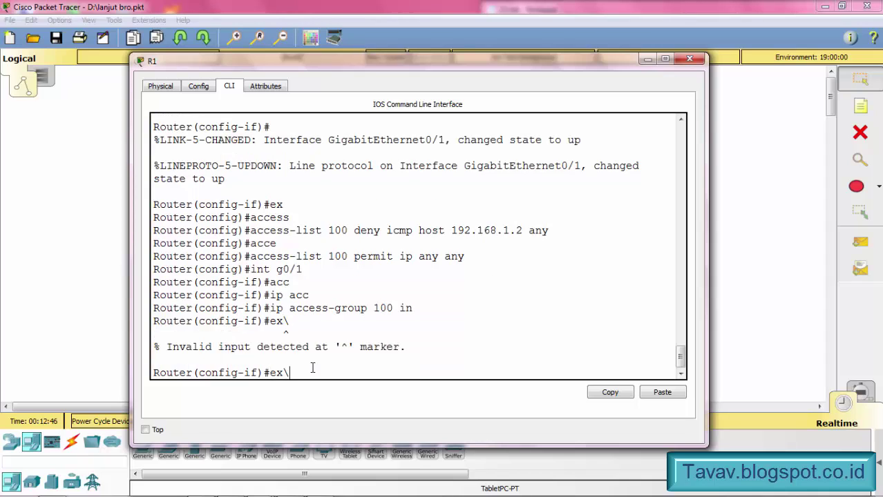
key(BackSpace)
key(Return)
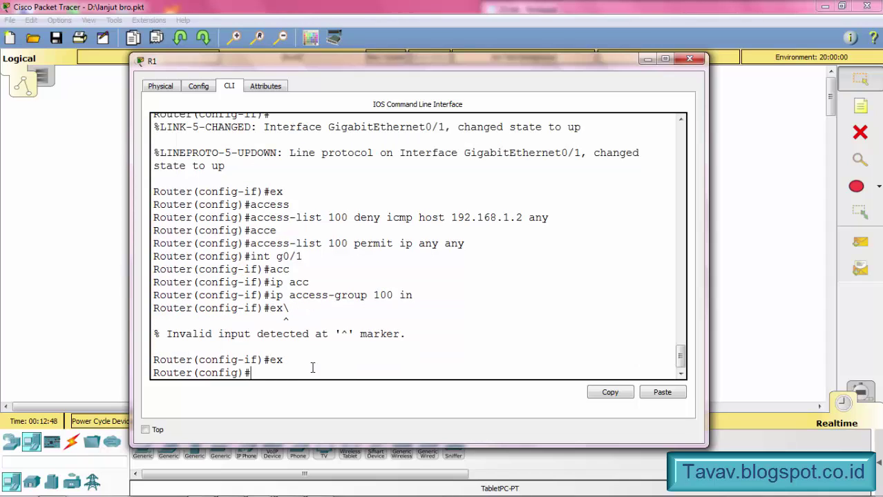
- Display R1's access lists with do sh access-list and review the type, number and both rules of list 100
text(do sh)
text( ax)
text(ccess-list)
key(Return)
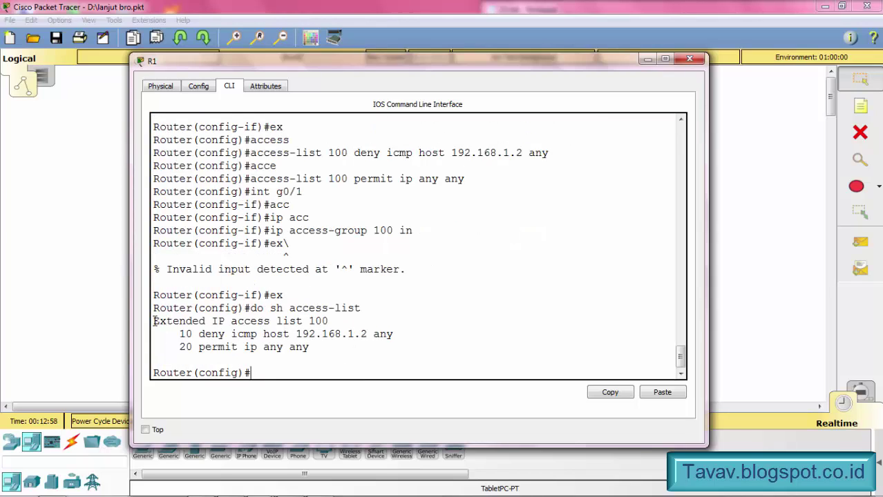
drag(153, 321, 207, 321)
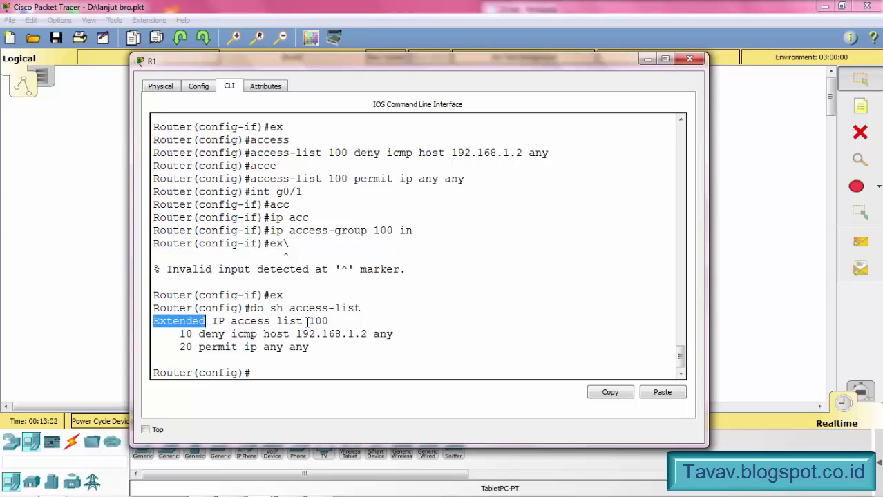
drag(308, 321, 333, 321)
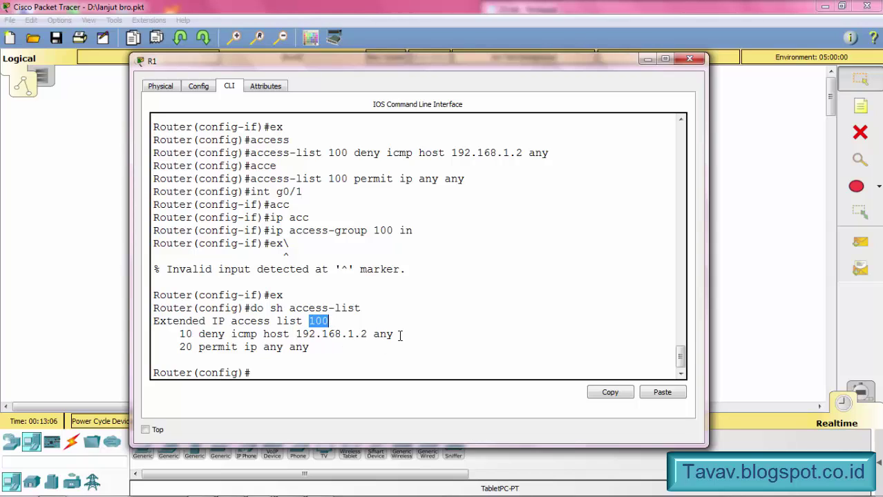
drag(400, 335, 178, 335)
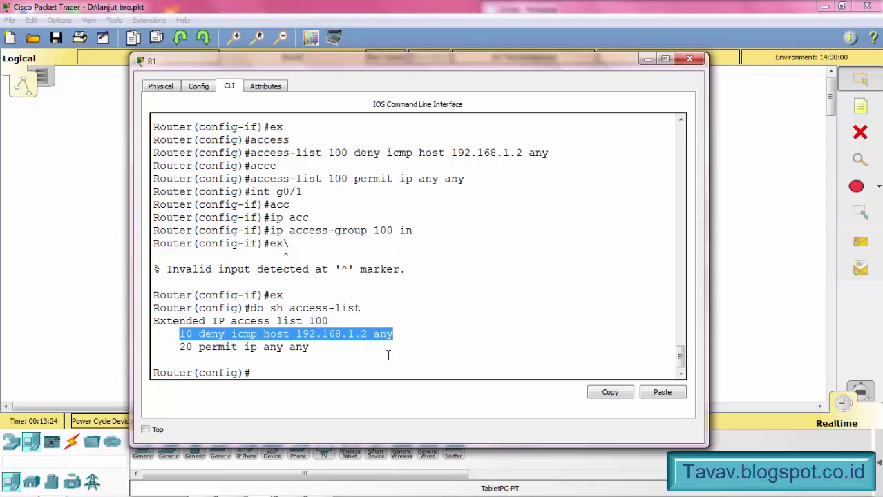
click(326, 349)
drag(311, 347, 165, 351)
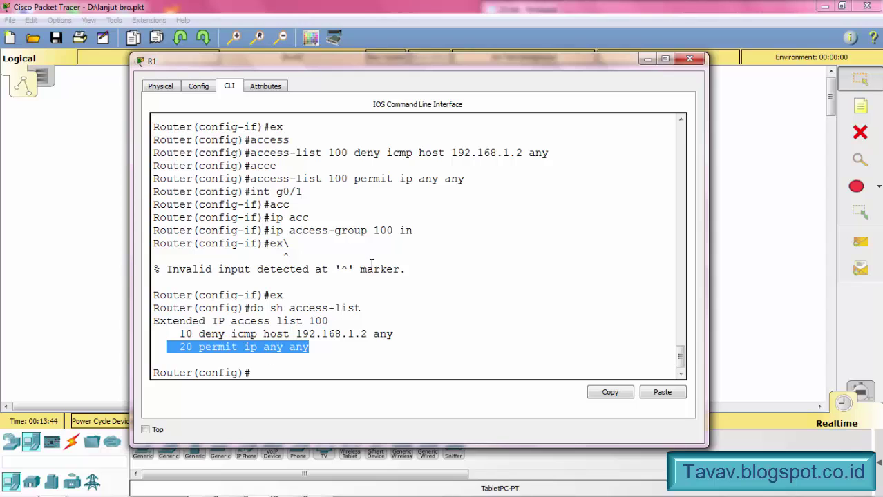
click(648, 60)
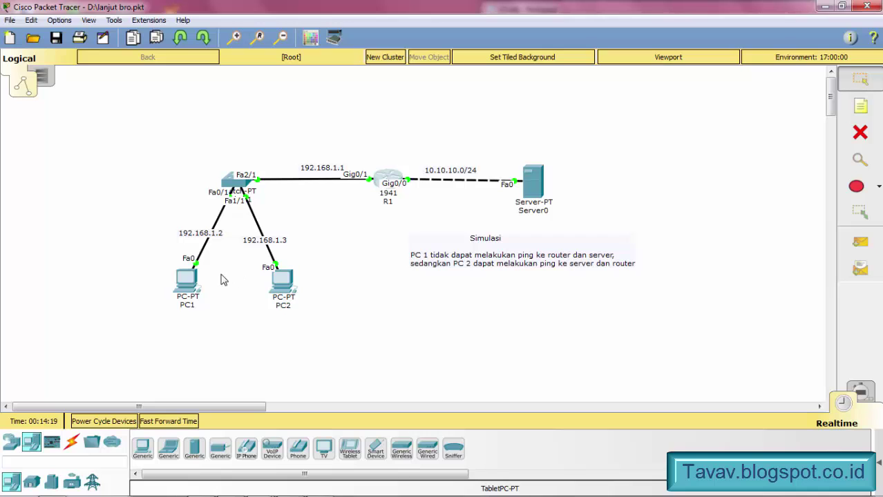
- Ping the router at 192.168.1.1 from PC1's Command Prompt and check the replies
click(193, 286)
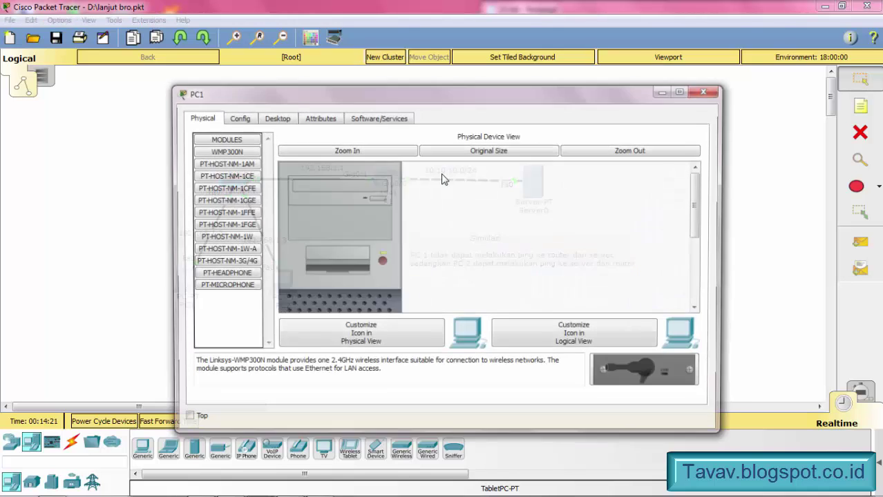
click(296, 120)
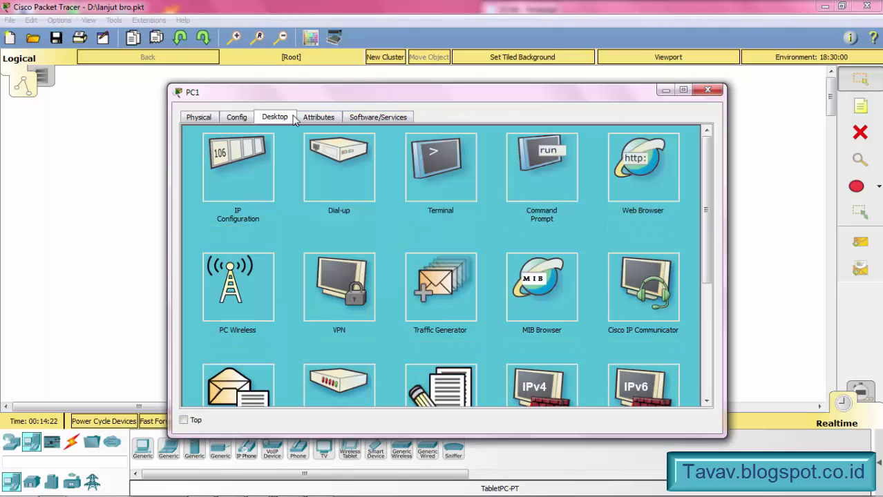
click(549, 161)
text(ping)
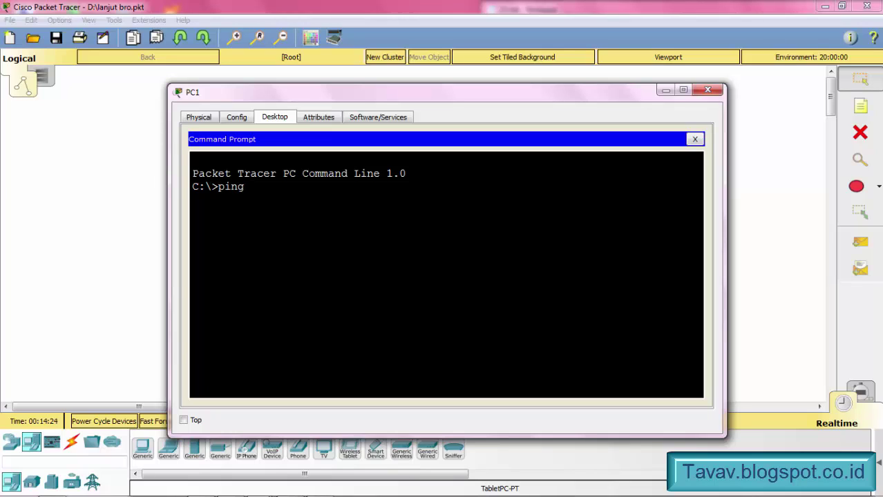
text( 192.168.1.1)
key(Return)
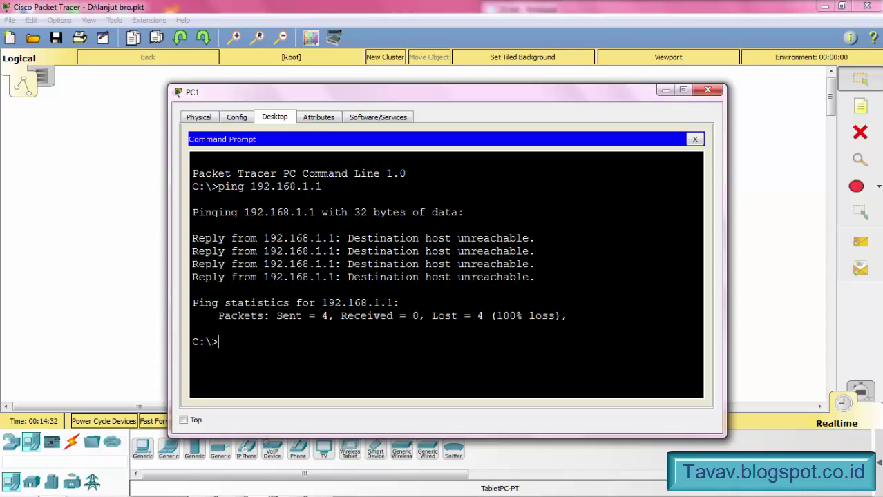
drag(538, 278, 344, 280)
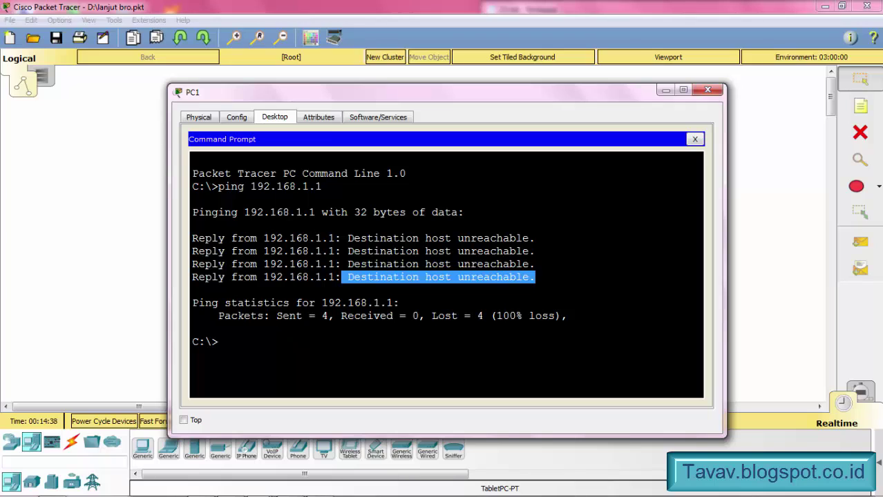
- Ping the server at 10.10.10.2 from PC1 and check the replies, then return to the topology
click(219, 342)
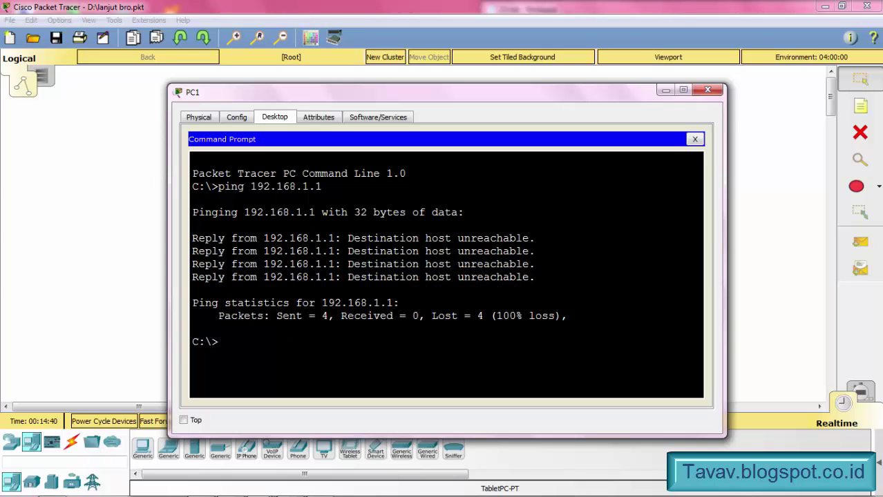
text(ping 10.10.10.)
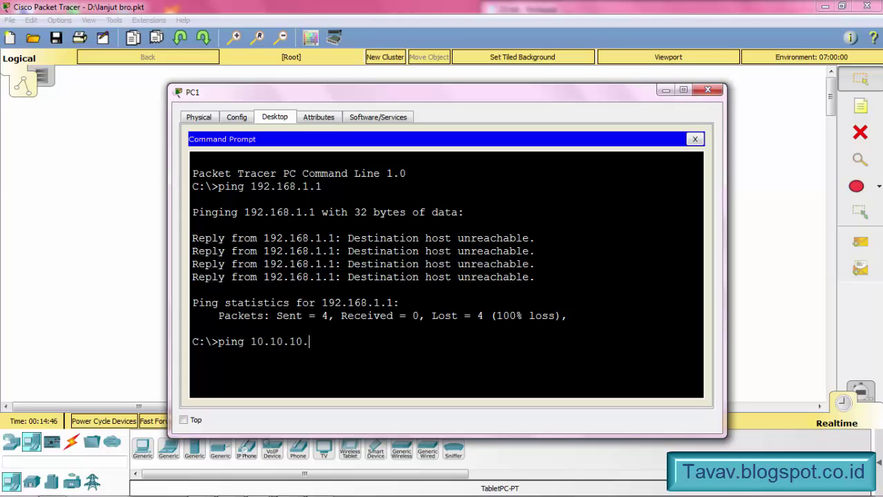
text(1)
key(BackSpace)
text(2)
key(Return)
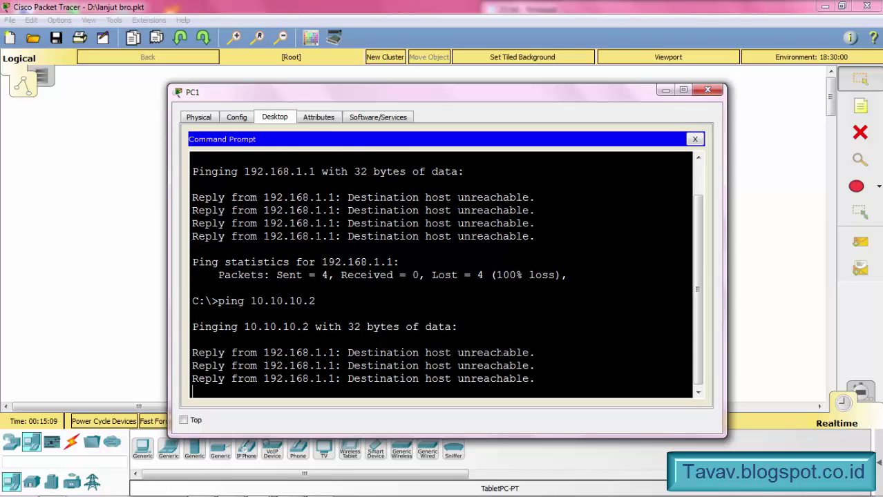
drag(536, 327, 178, 289)
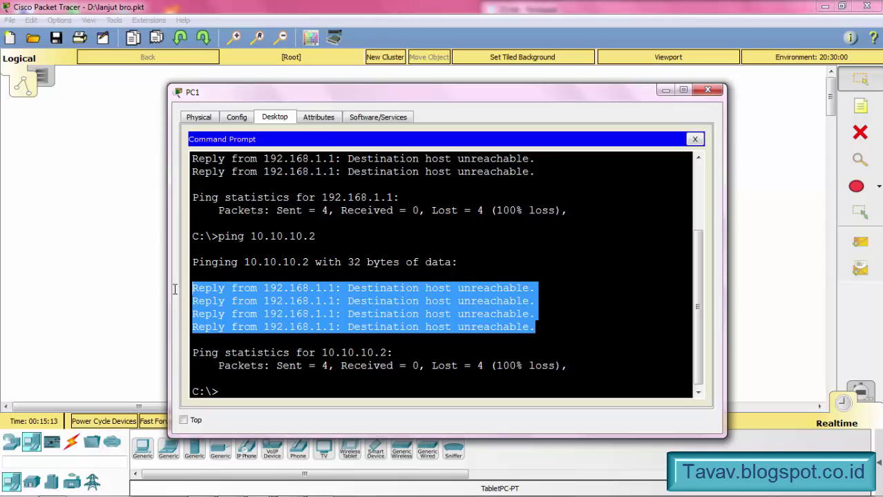
click(663, 90)
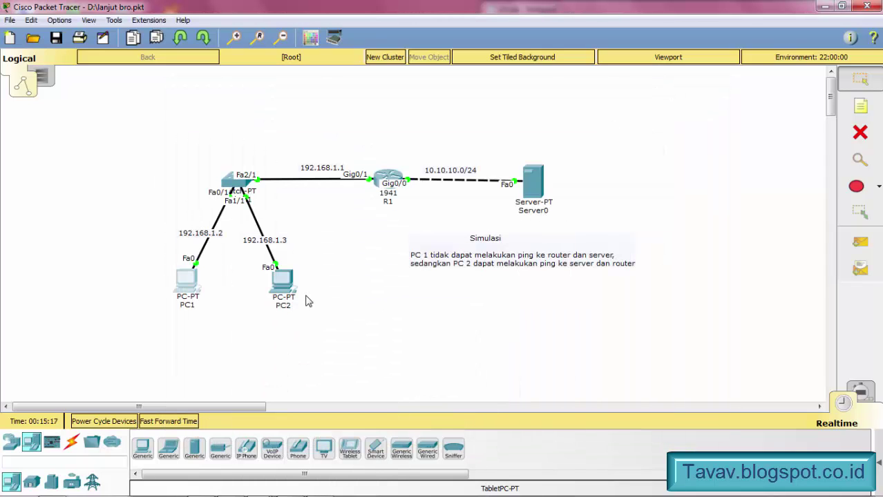
- Ping the router at 192.168.1.1 from PC2's Command Prompt and check the replies
click(282, 283)
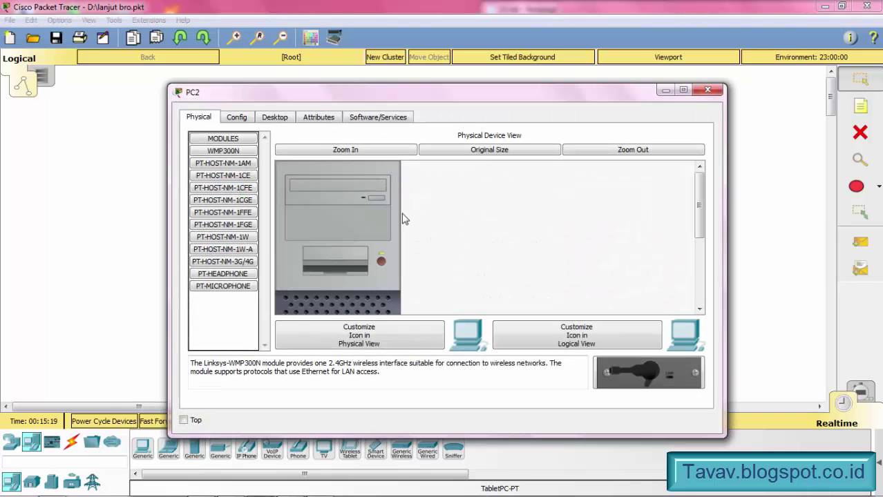
click(288, 117)
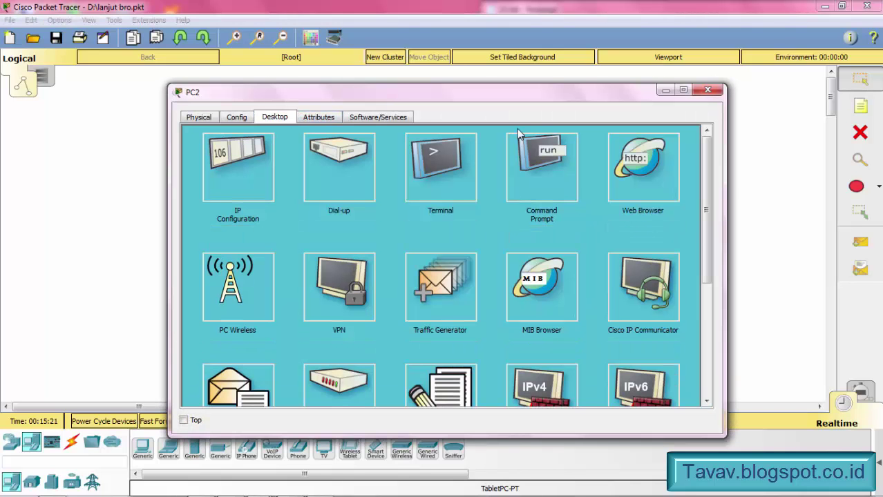
click(546, 181)
text(ping)
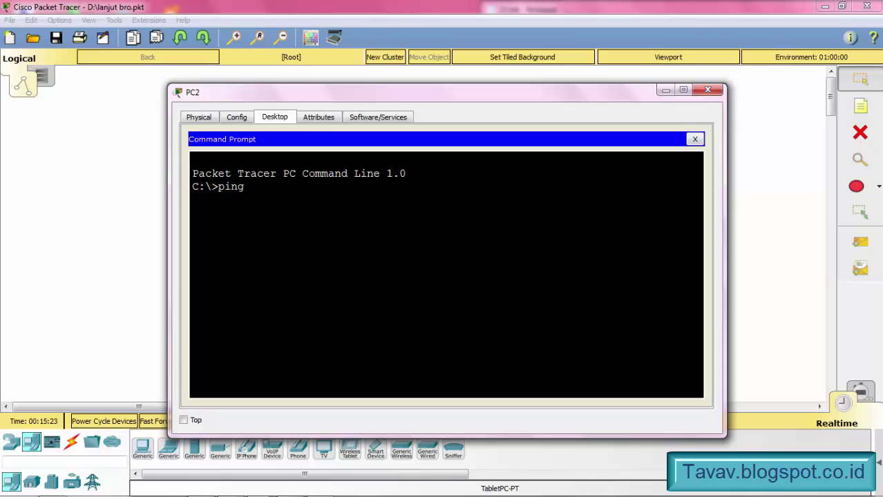
text( 192.168.1.1)
key(Return)
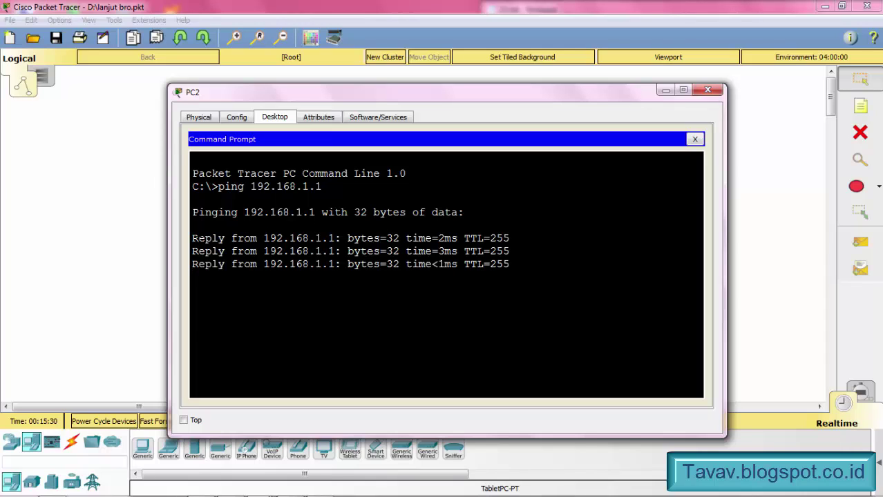
drag(193, 238, 510, 277)
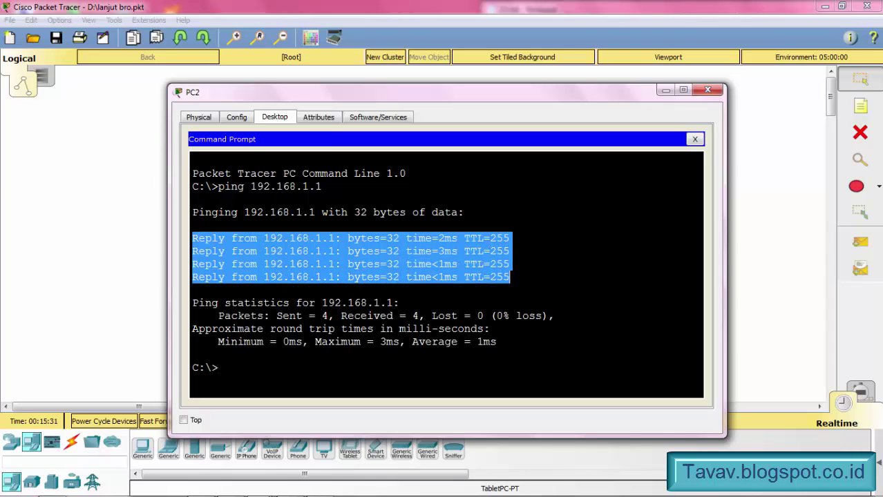
key(ctrl+c)
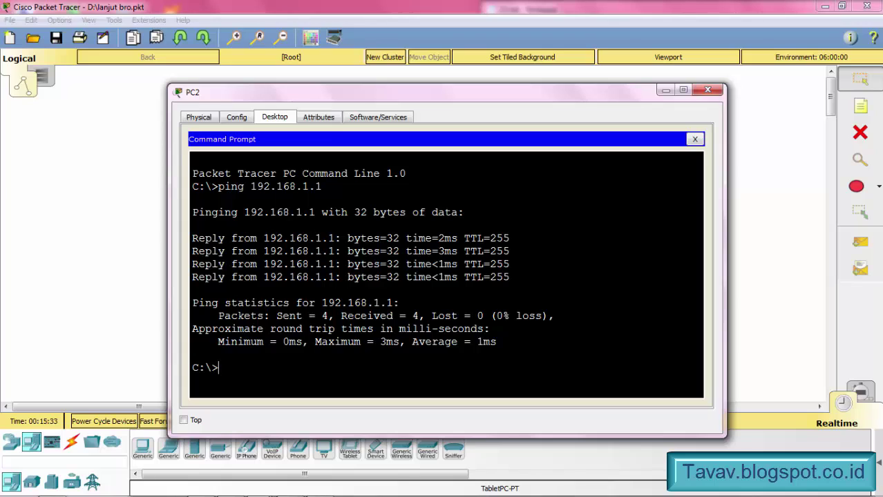
- Ping the server at 10.10.10.2 from PC2 and check the replies, then return to the topology
text(ping 10.10.1)
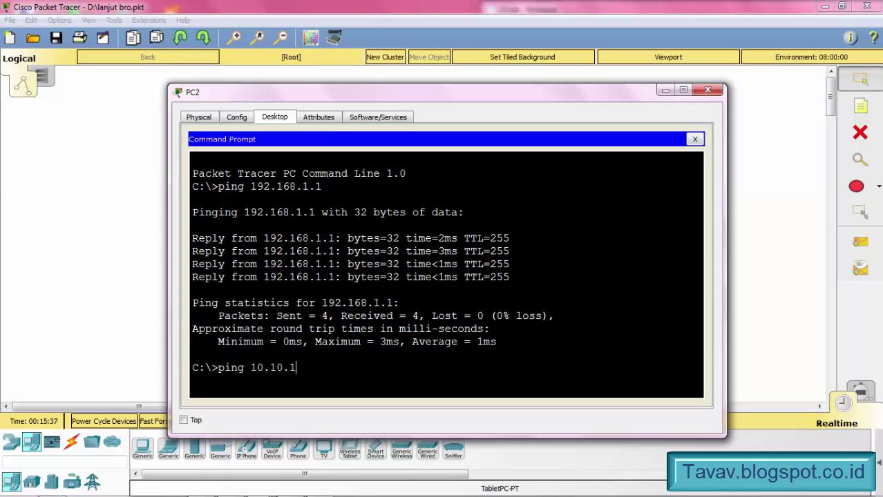
text(0.2)
key(Return)
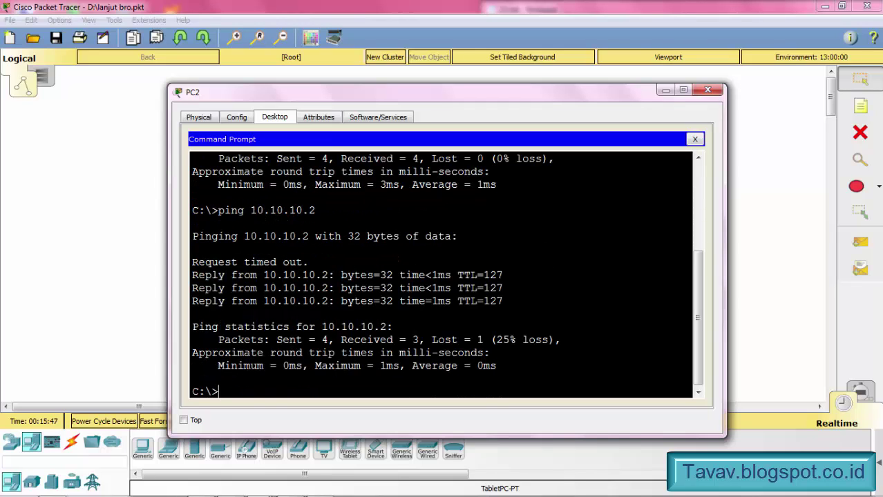
drag(504, 302, 193, 276)
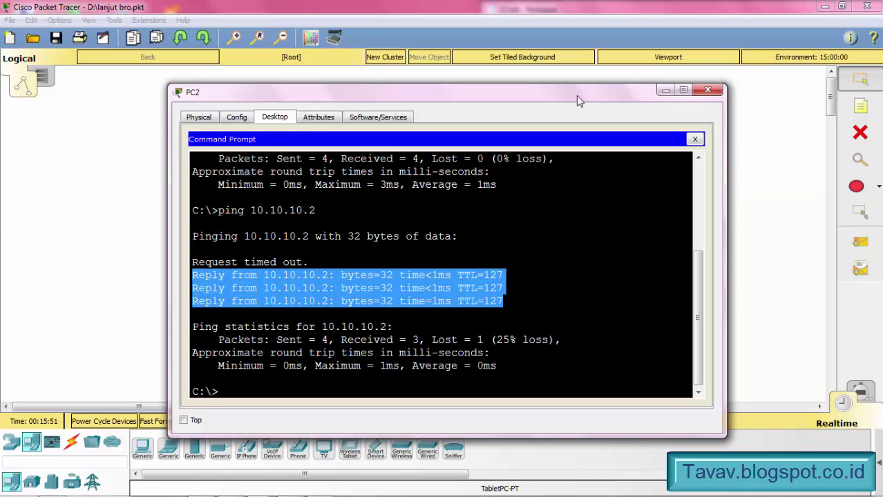
click(666, 92)
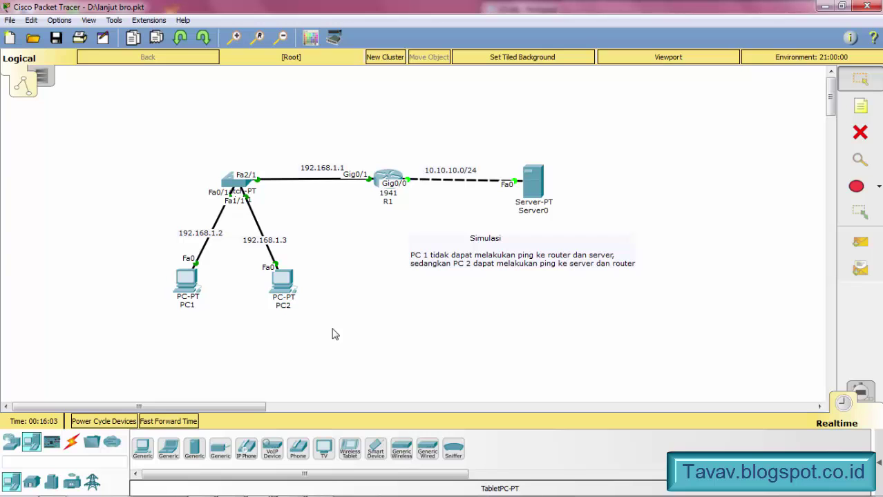
- Switch to the 21.txt notes in Notepad and add a full-width divider line of asterisks below the Operators list
click(825, 5)
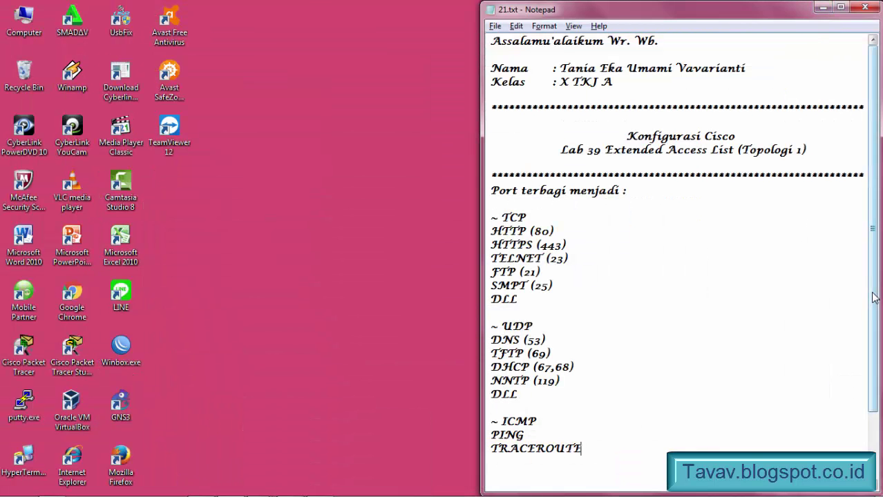
drag(873, 297, 877, 409)
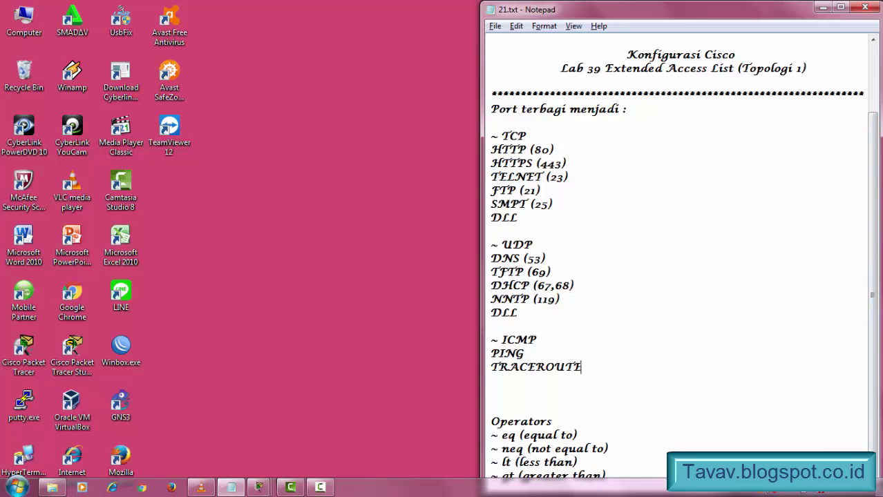
key(Down)
key(Down)
key(Down)
key(Down)
key(Down)
key(Down)
key(Down)
key(Down)
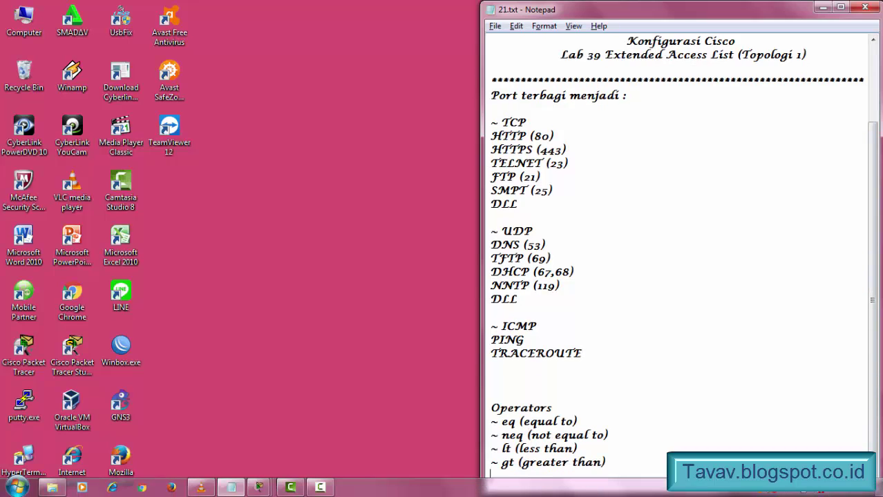
key(Down)
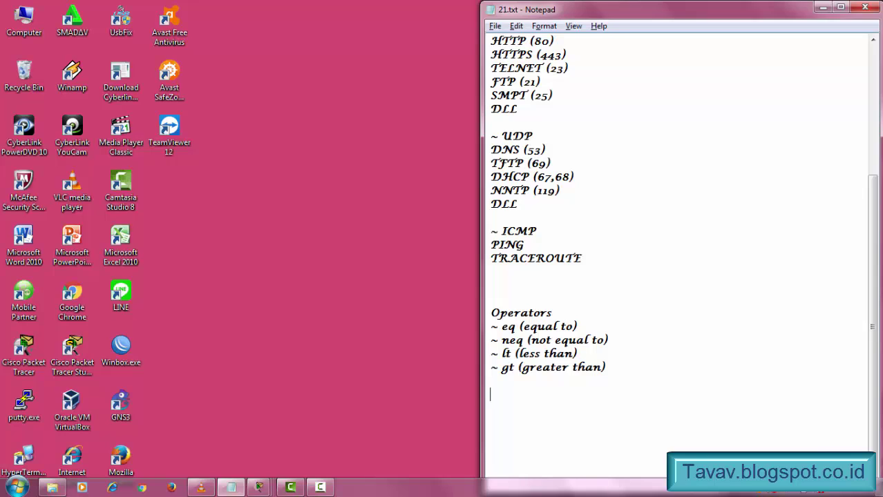
text(*****************************************************************)
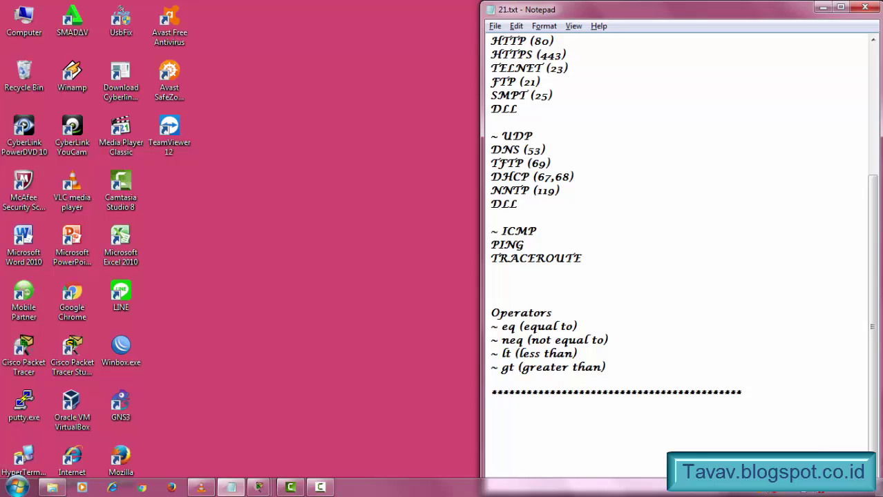
text(******)
key(Return)
key(Return)
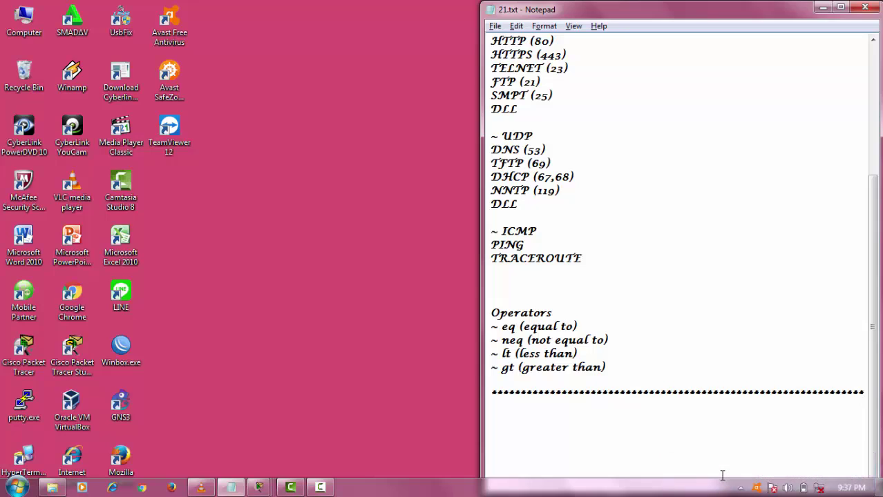
- Add the closing lines "Lab 39 telah selesai" and "Wassalamu'alaikum Wr. Wb" below the divider, separated by a blank line
text(Lab)
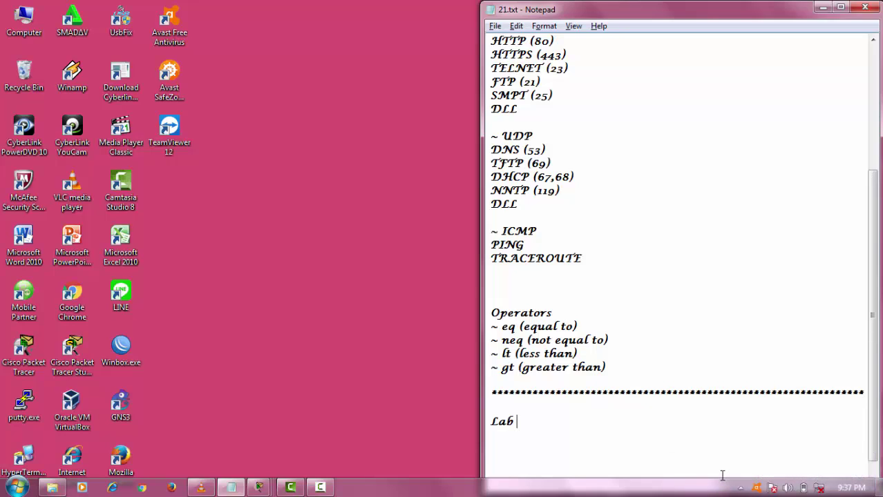
text( 39 telah selesai)
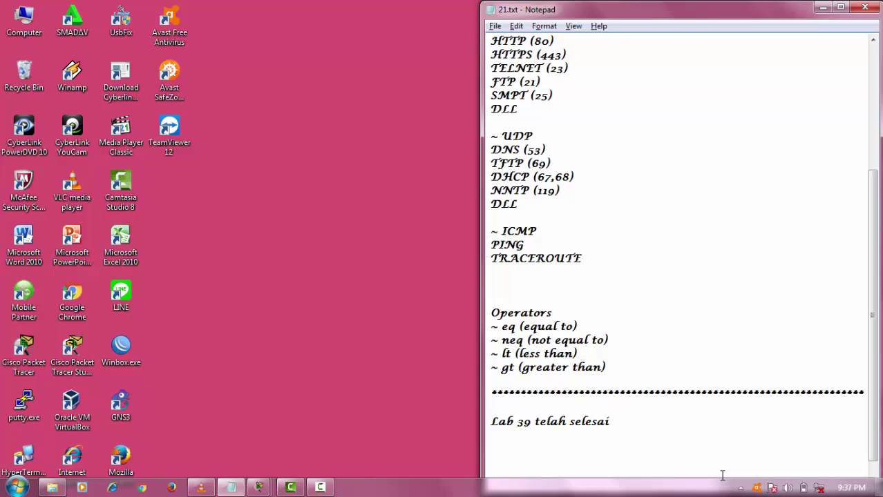
key(Return)
key(Return)
text(Wass)
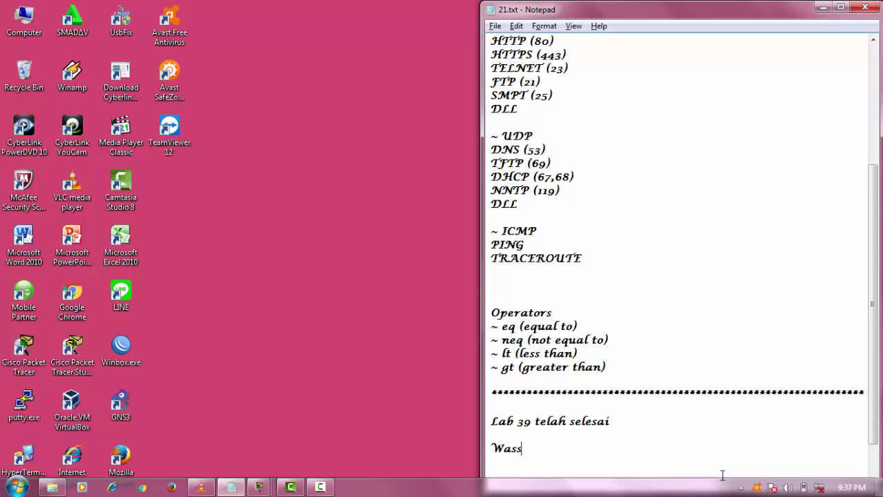
text(alamu'alaiku)
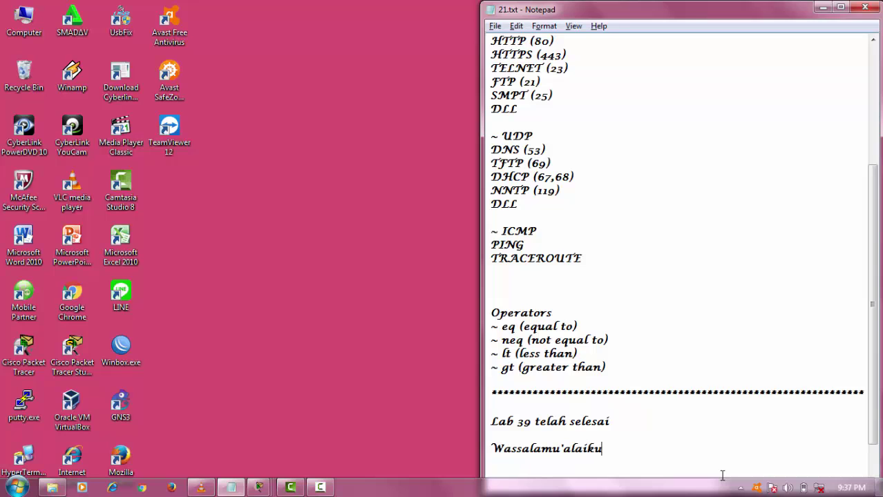
text(m Wr. Wb)
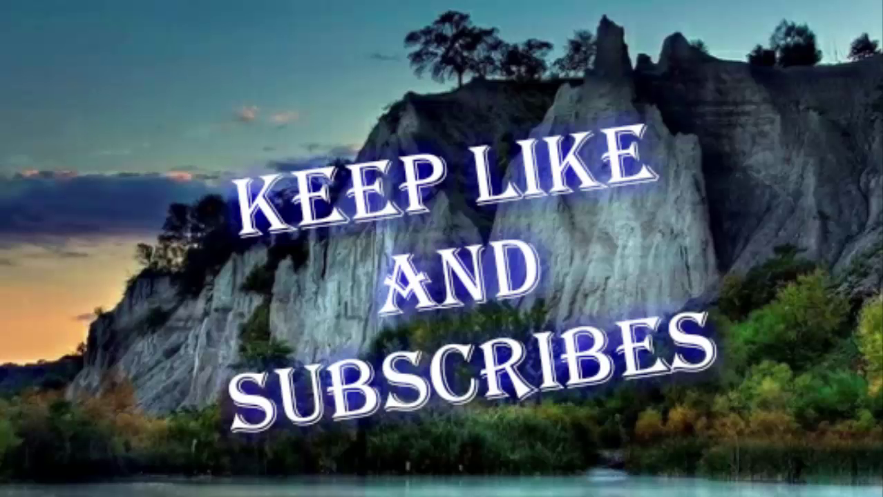